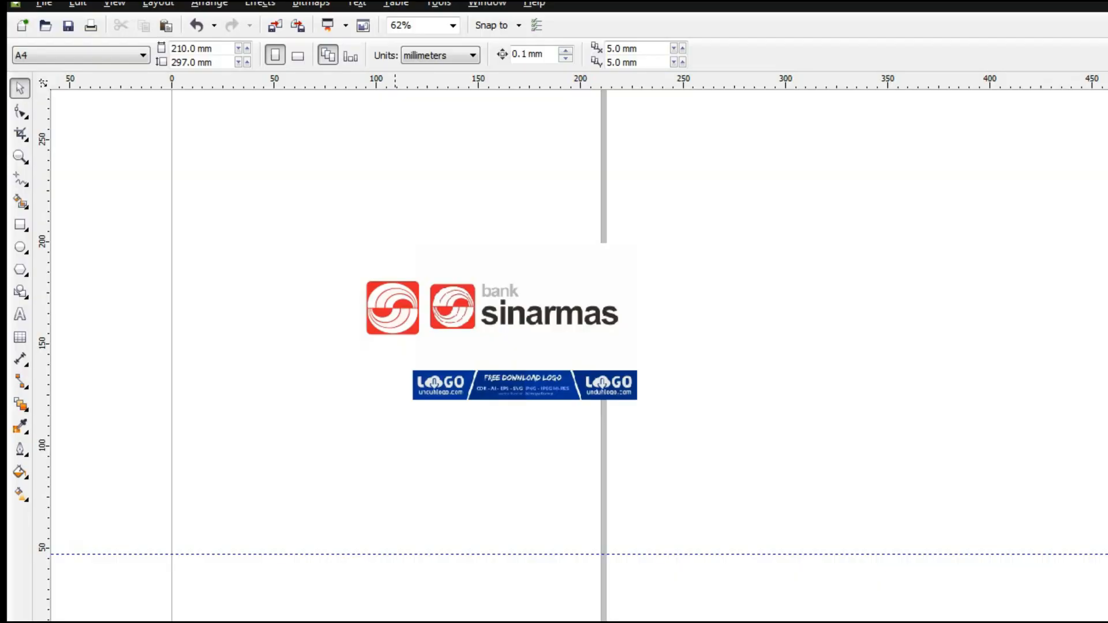
Step: Delete the Bank Sinarmas logo images from the page
key("alt+Tab")
left_click_drag(297, 227, 776, 498)
key("Delete")
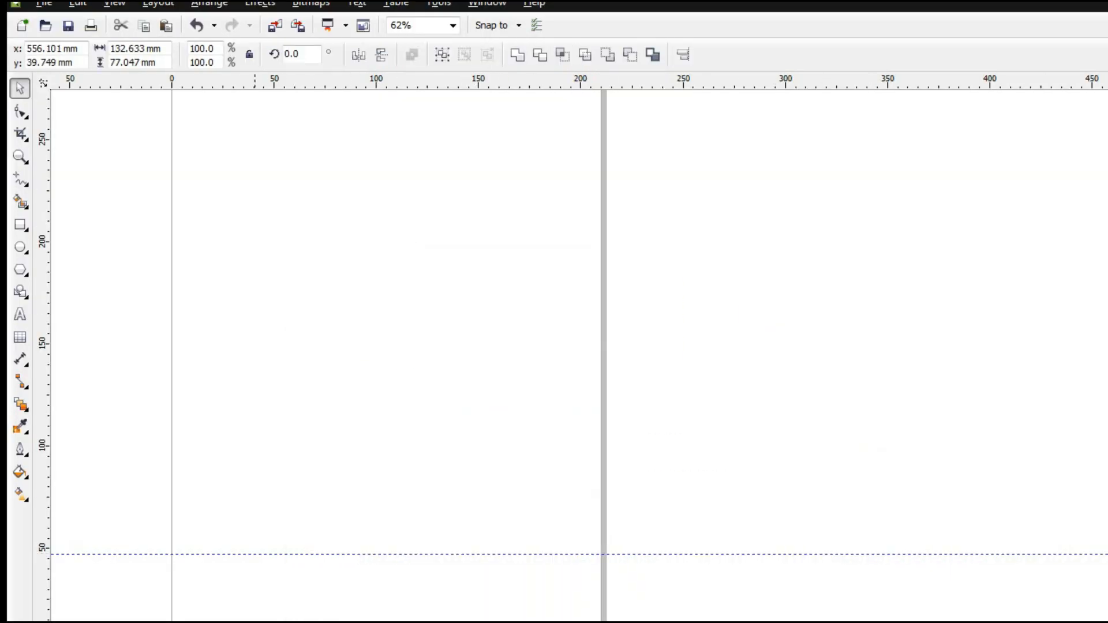
Step: Place the Bank BRI logo image on the page as the tracing reference
key("alt+Tab")
left_click_drag(618, 556, 451, 357)
left_click(363, 262)
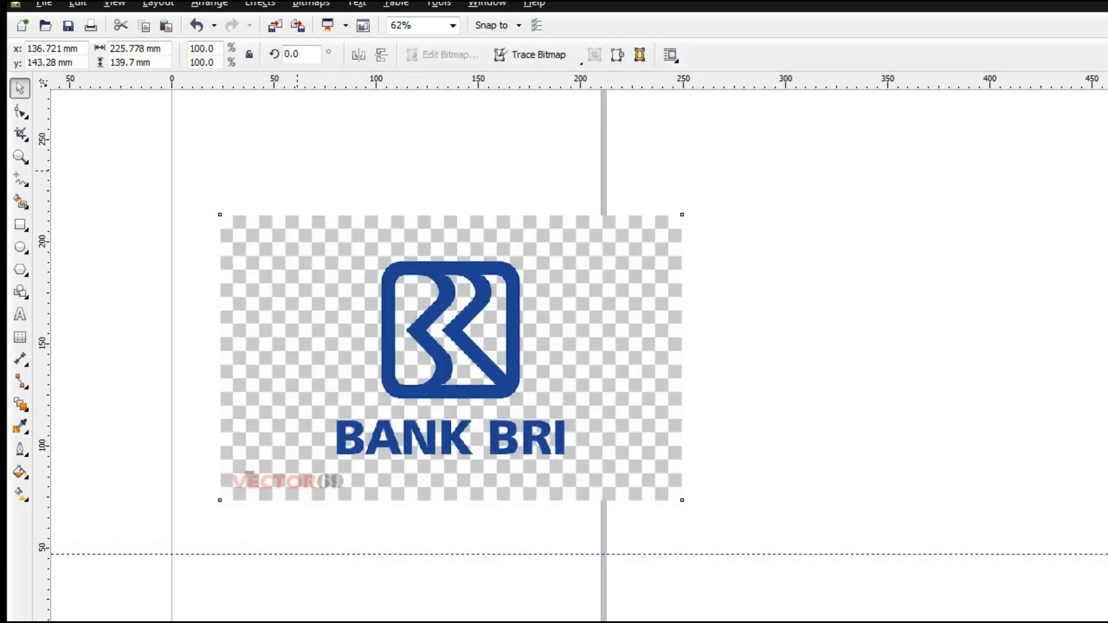
left_click(297, 171)
scroll(442, 348, "up", 2)
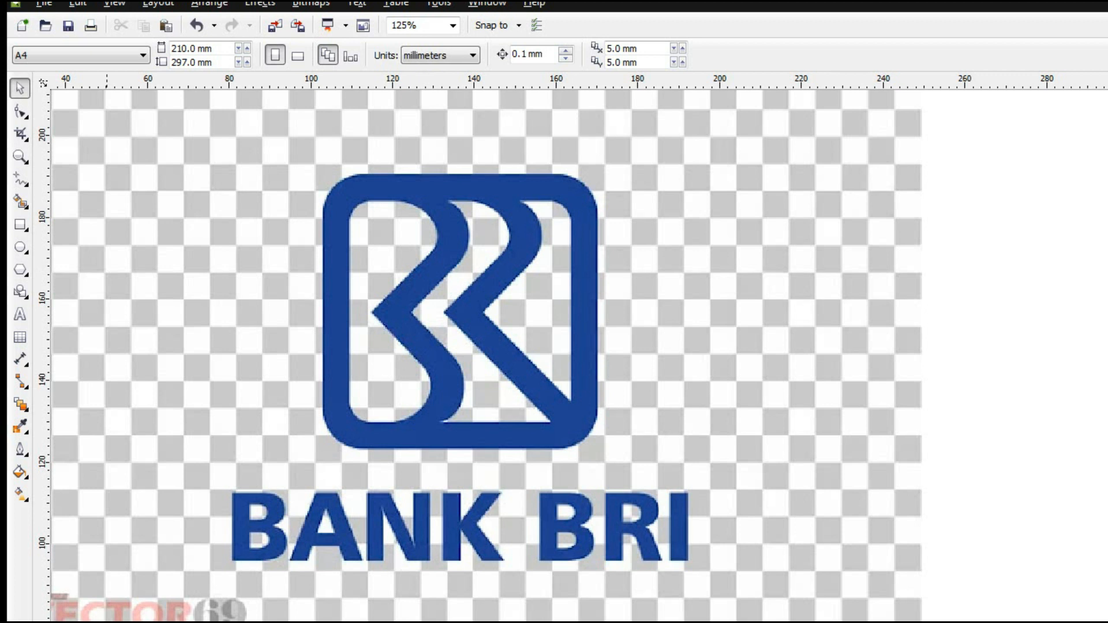
Step: Trace the logo's outer frame with a rectangle about 65.6 by 66.4 mm, with corners rounded to about 8 mm
left_click(20, 225)
mouse_move(324, 175)
left_mouse_down()
mouse_move(596, 431)
mouse_move(601, 453)
left_mouse_up()
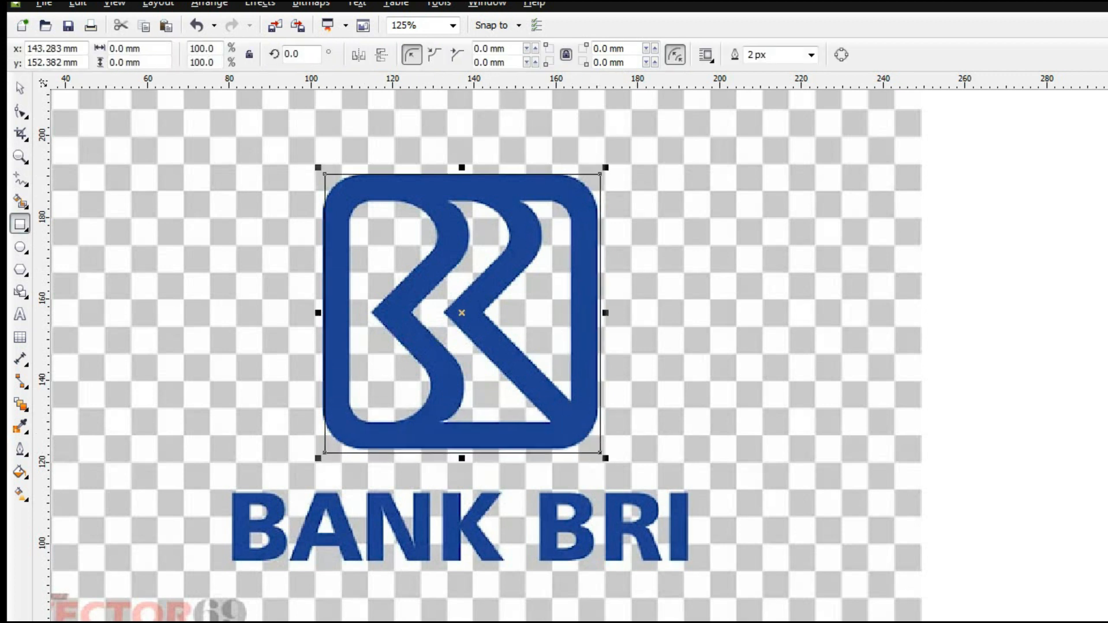
left_click(21, 88)
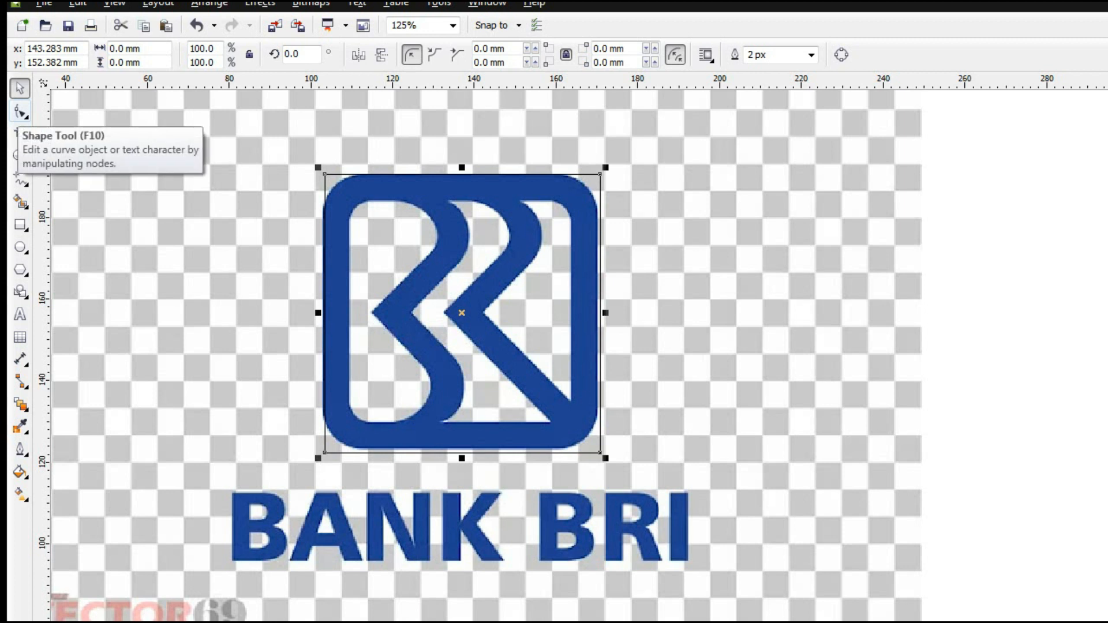
left_click(21, 111)
left_click_drag(324, 174, 358, 174)
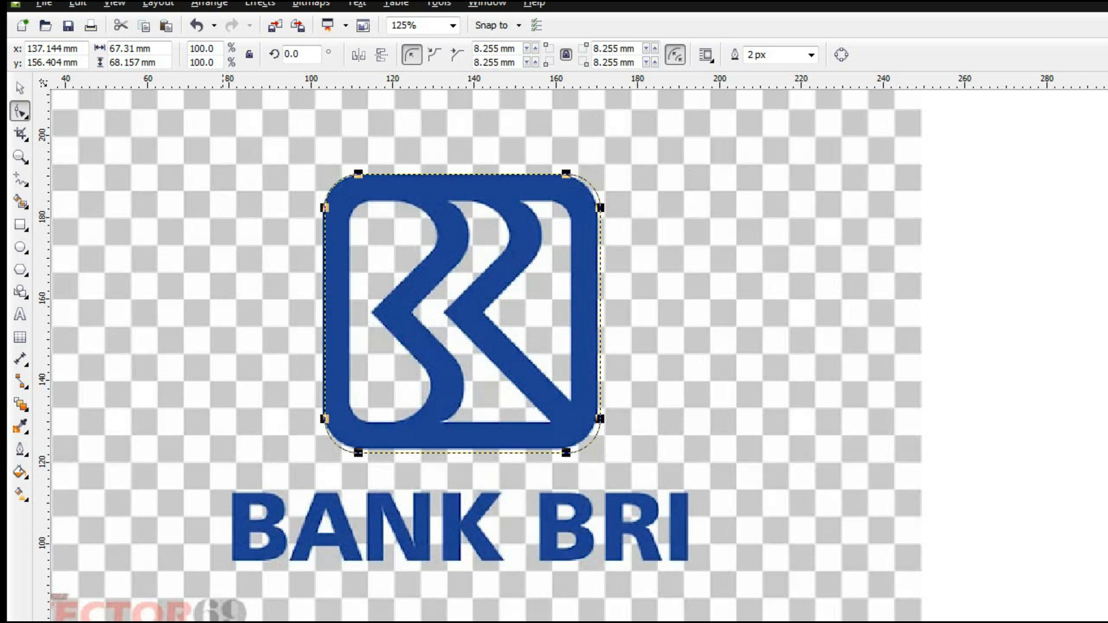
left_click(20, 88)
left_click_drag(605, 459, 599, 456)
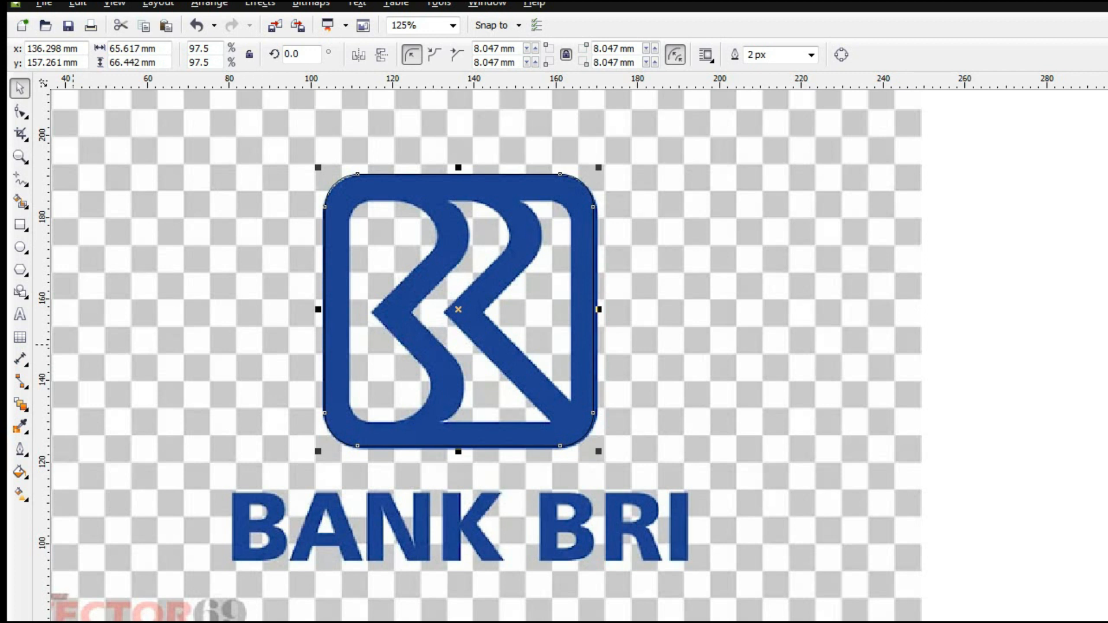
Step: Draw a rectangle about 20.5 by 54.6 mm over the logo's first inner opening and round its corners about 3.6 mm
left_click(20, 225)
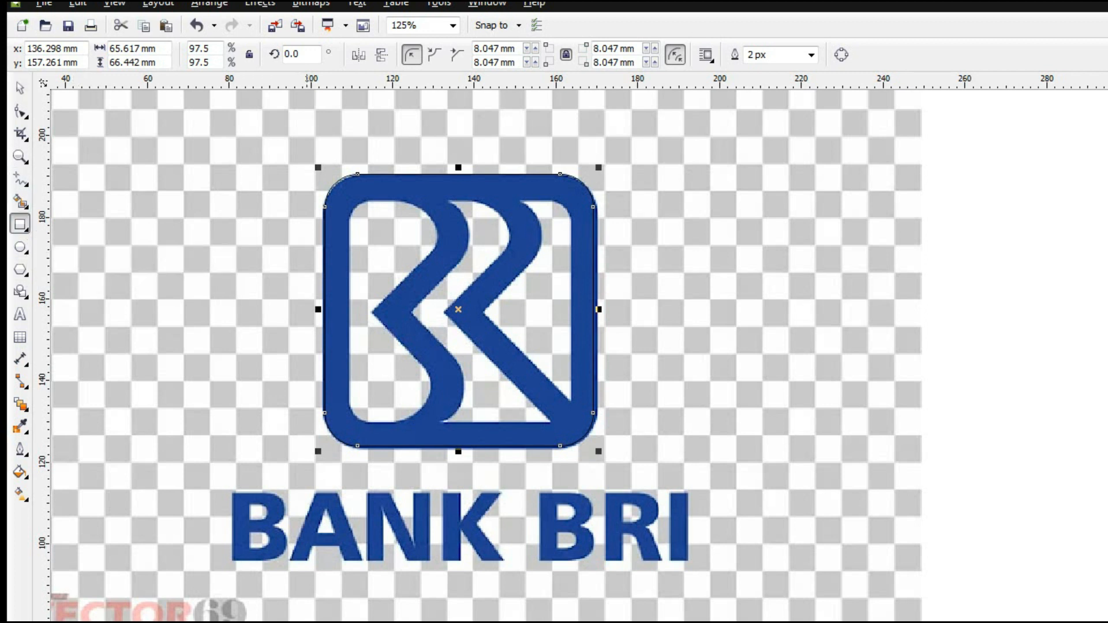
left_click_drag(352, 200, 437, 423)
key("F10")
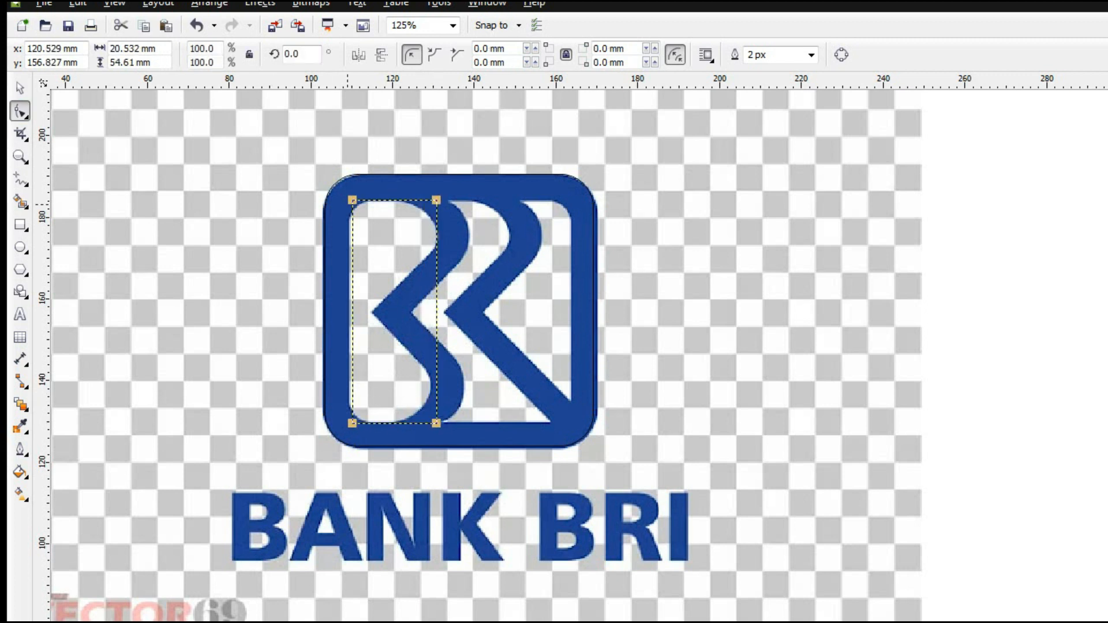
left_click_drag(352, 423, 366, 423)
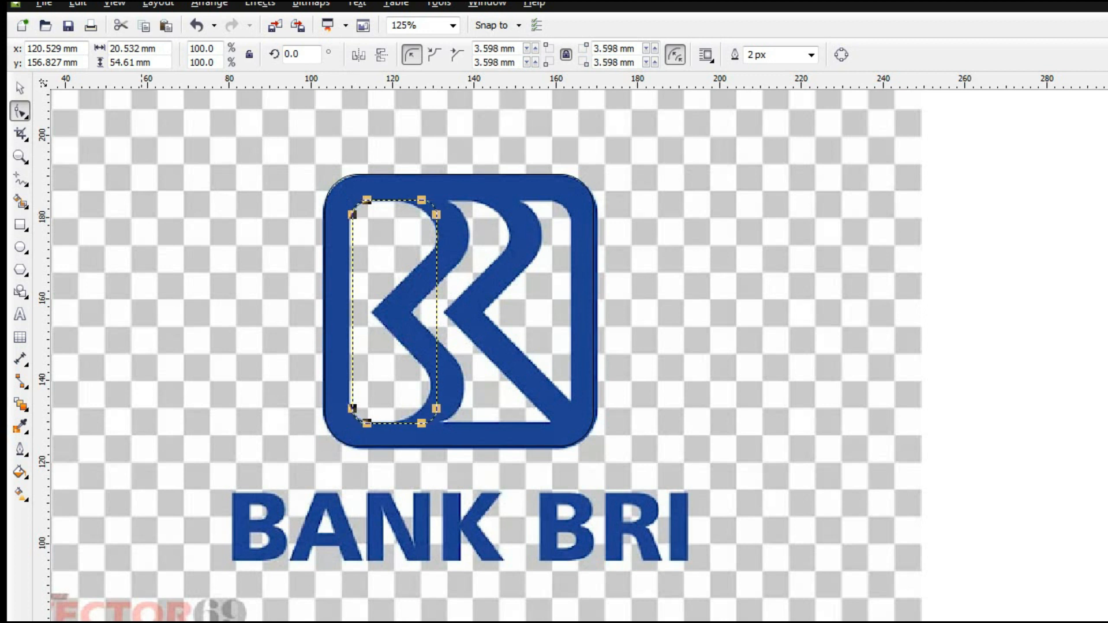
Step: Nudge the inner rounded rectangle 0.9 mm to the left, onto the opening's edge
left_click(20, 88)
key("Left")
key("Left")
key("Left")
key("Left")
key("Left")
key("Left")
key("Left")
key("Left")
key("Left")
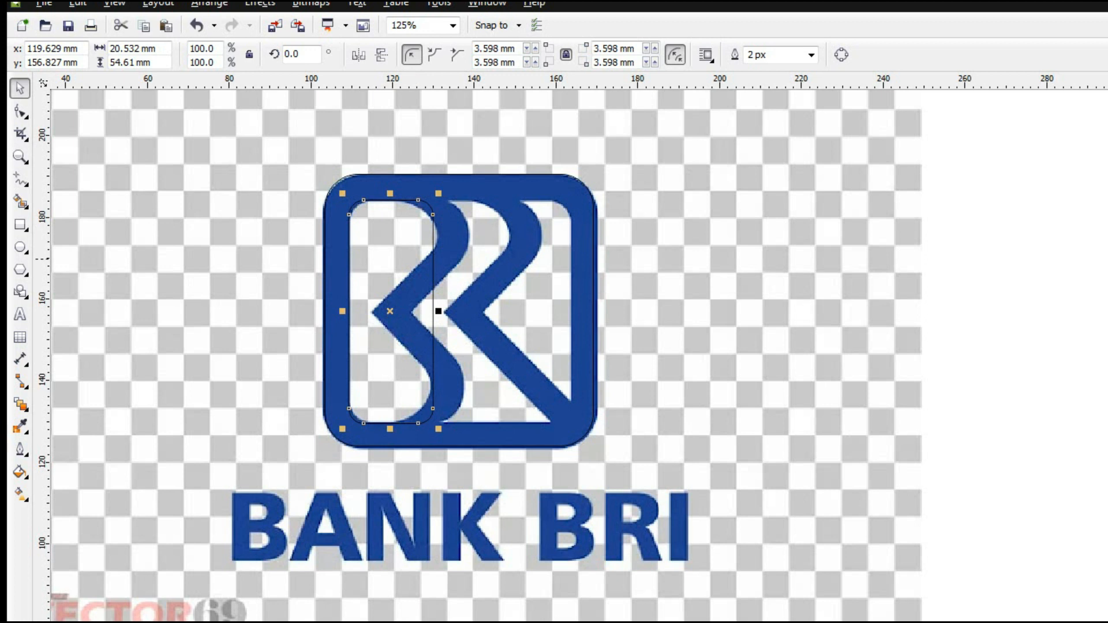
Step: Convert the inner rectangle to curves and pull a new node on its right side in to the B's notch point
left_click(20, 111)
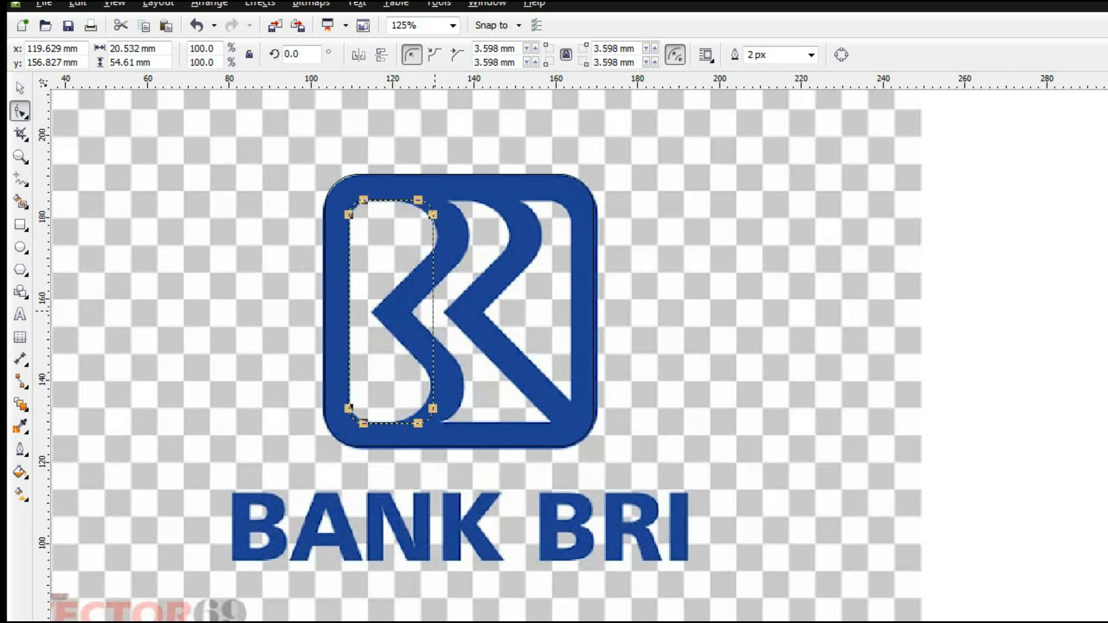
right_click(434, 311)
left_click(433, 309)
left_click(433, 309)
right_click(433, 308)
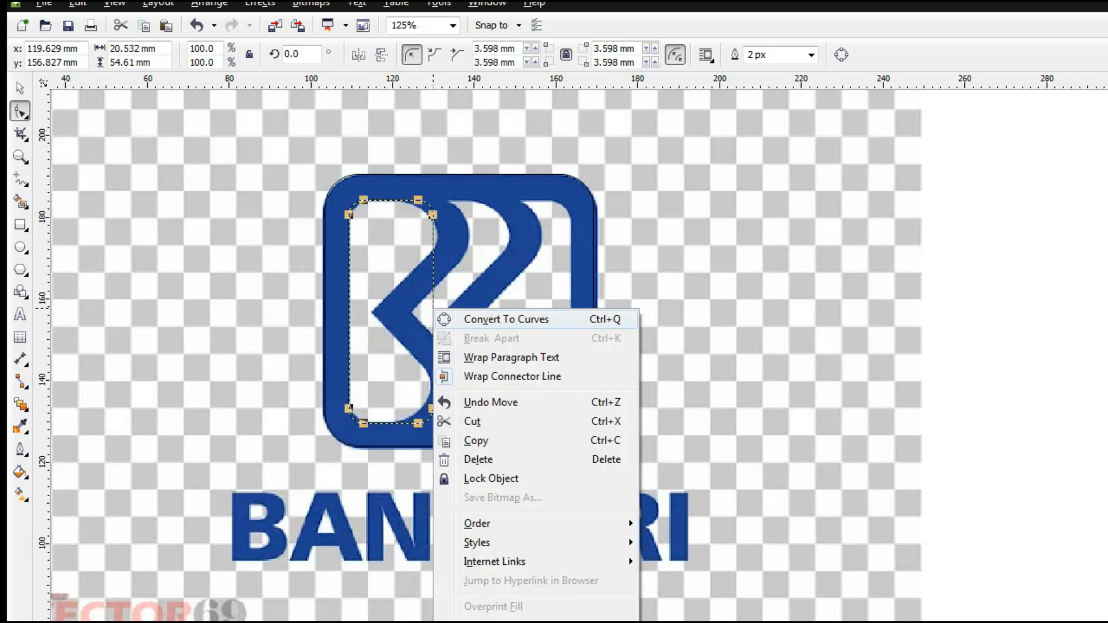
left_click(503, 319)
right_click(435, 314)
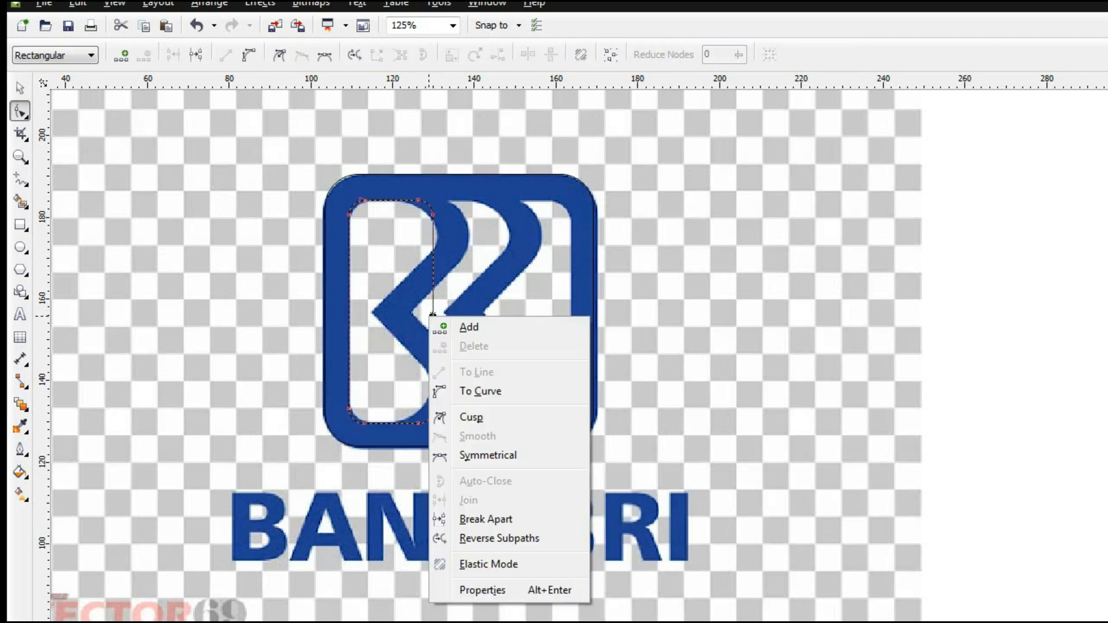
left_click(450, 330)
left_click_drag(434, 313, 374, 313)
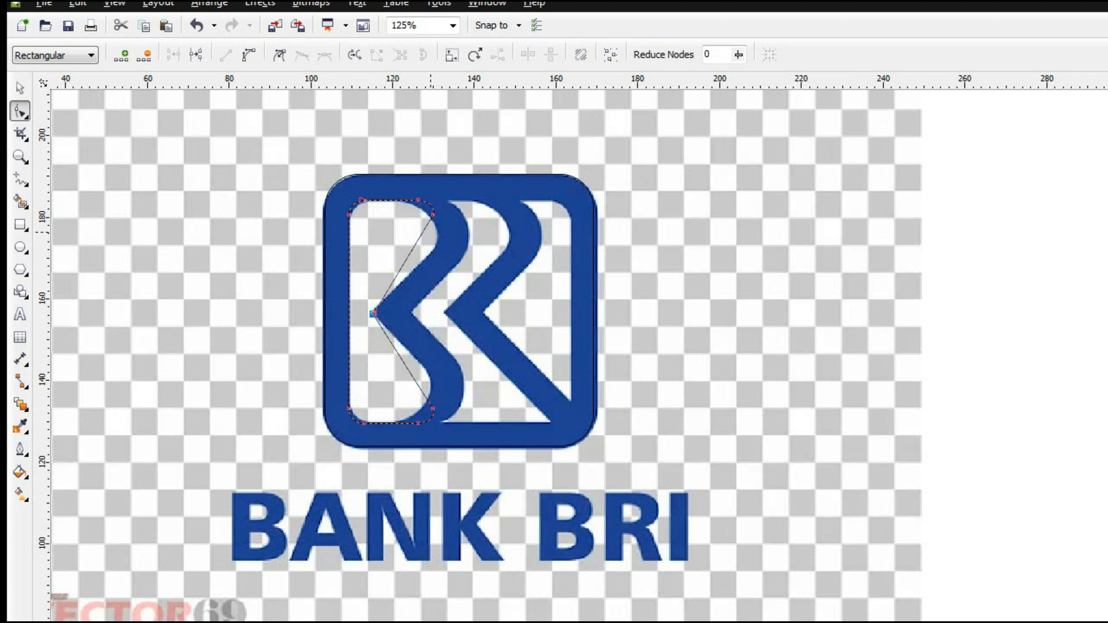
Step: Move the inner shape's upper-right node to the end of the upper lobe and delete the extra node on its top edge
left_click_drag(433, 215, 442, 240)
right_click(421, 200)
left_click(456, 230)
left_click(364, 200)
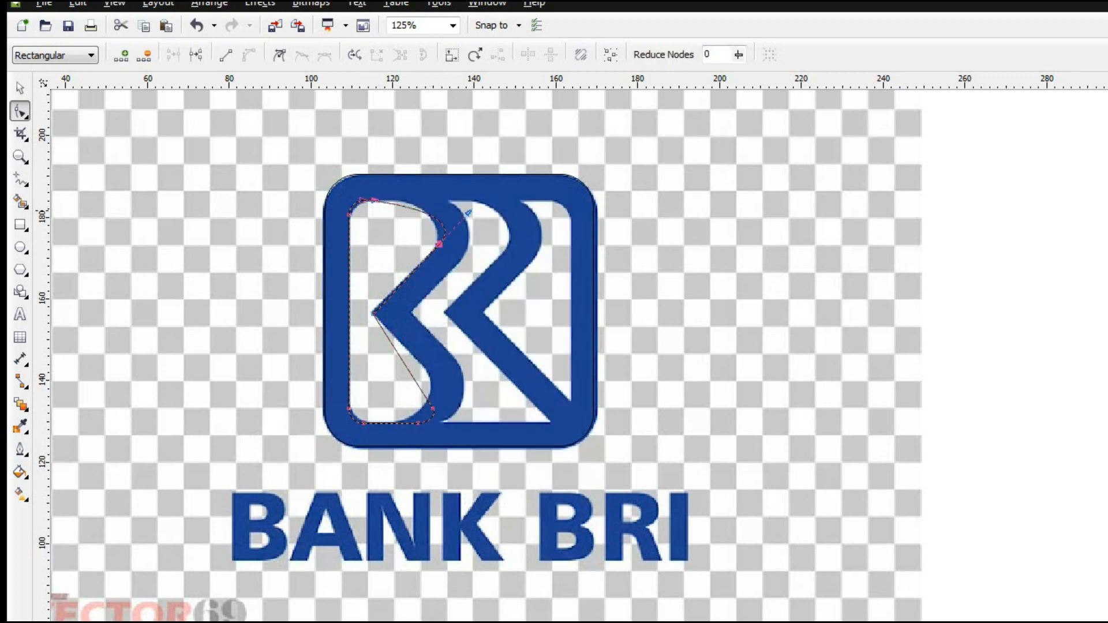
Step: Adjust the upper lobe's nodes and curve handles, along with the notch node, to follow the logo's edge
scroll(382, 209, "up", 1)
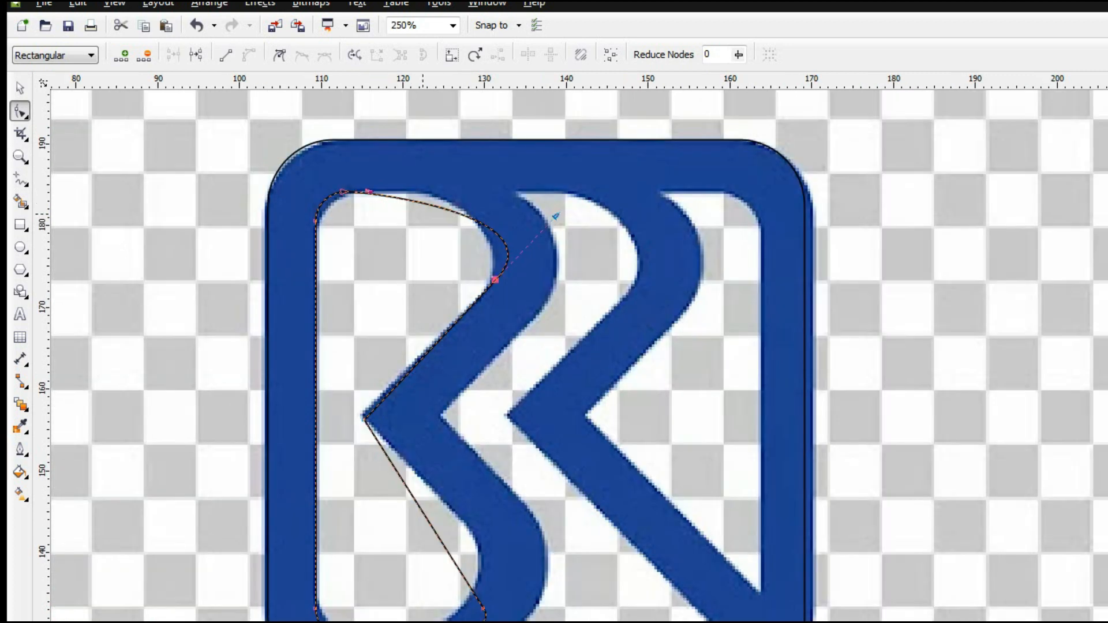
left_click_drag(370, 191, 428, 179)
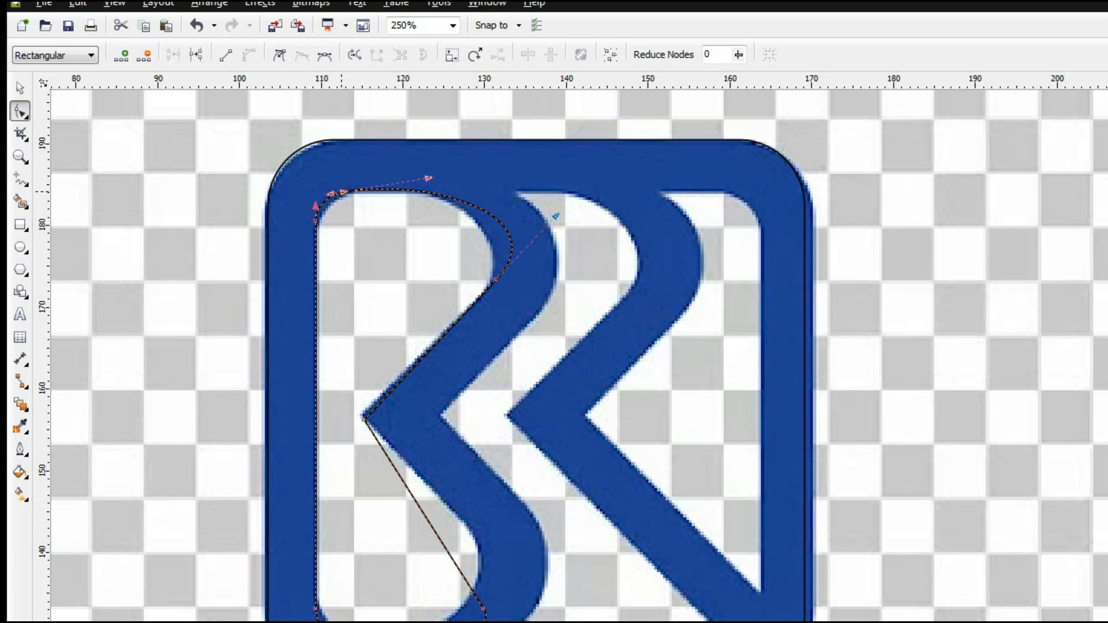
left_click_drag(554, 218, 529, 244)
right_click(495, 278)
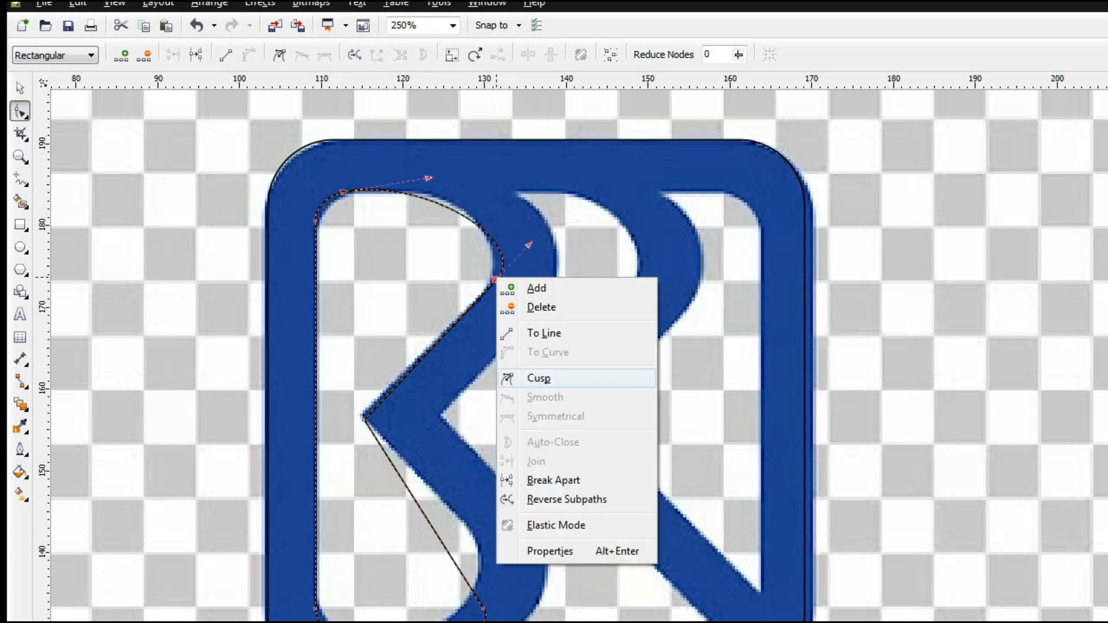
key("Escape")
left_click_drag(495, 280, 475, 301)
left_click_drag(365, 419, 363, 413)
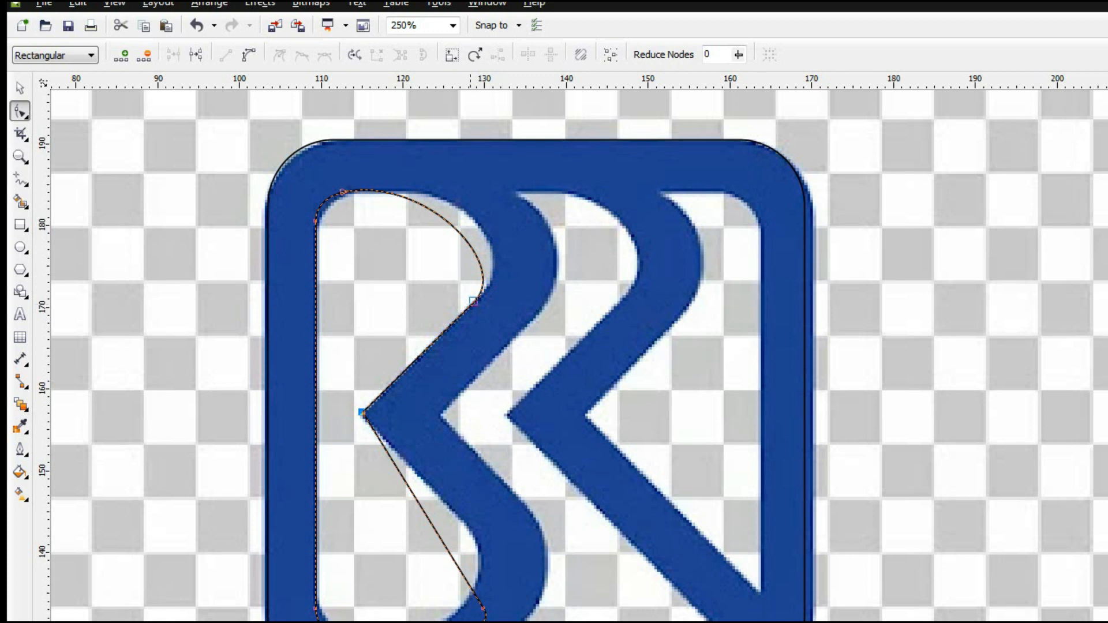
left_click(473, 301)
left_click_drag(508, 262, 529, 247)
left_click_drag(429, 178, 460, 175)
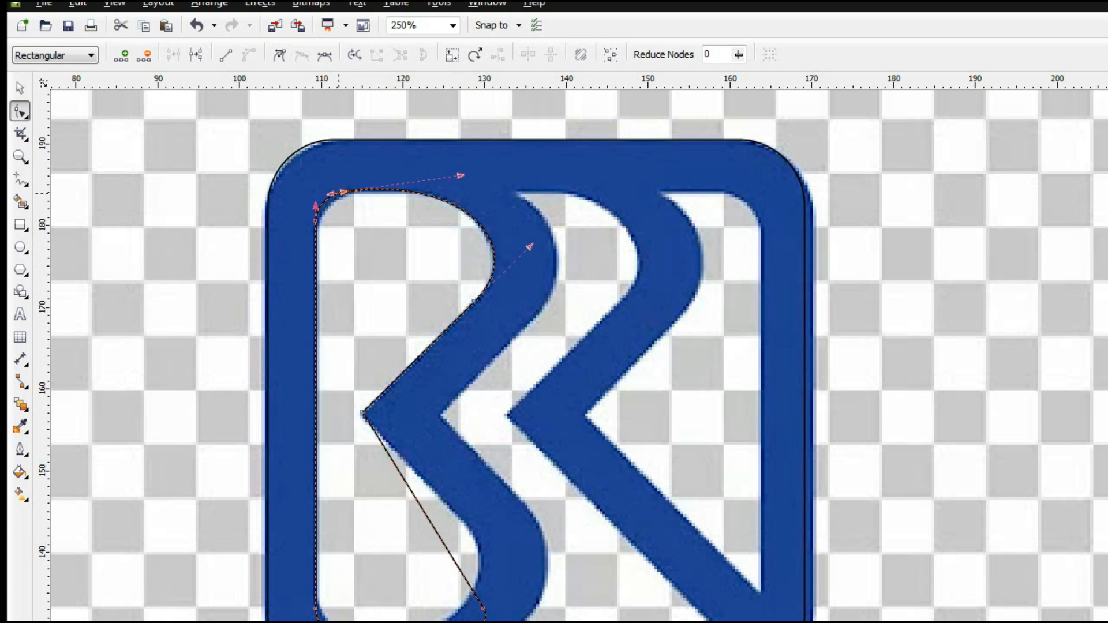
Step: Fit the inner shape's upper-left corner curve to the logo by adjusting its two corner nodes
left_click(317, 199)
left_click(315, 221)
left_click(315, 220)
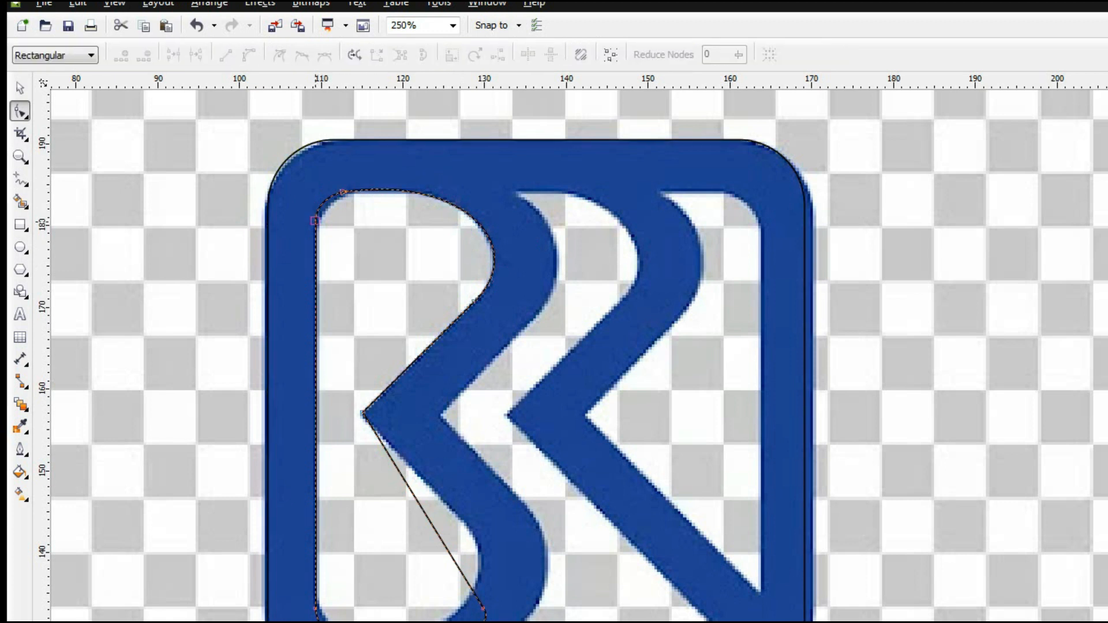
left_click_drag(315, 221, 315, 227)
left_click(346, 192)
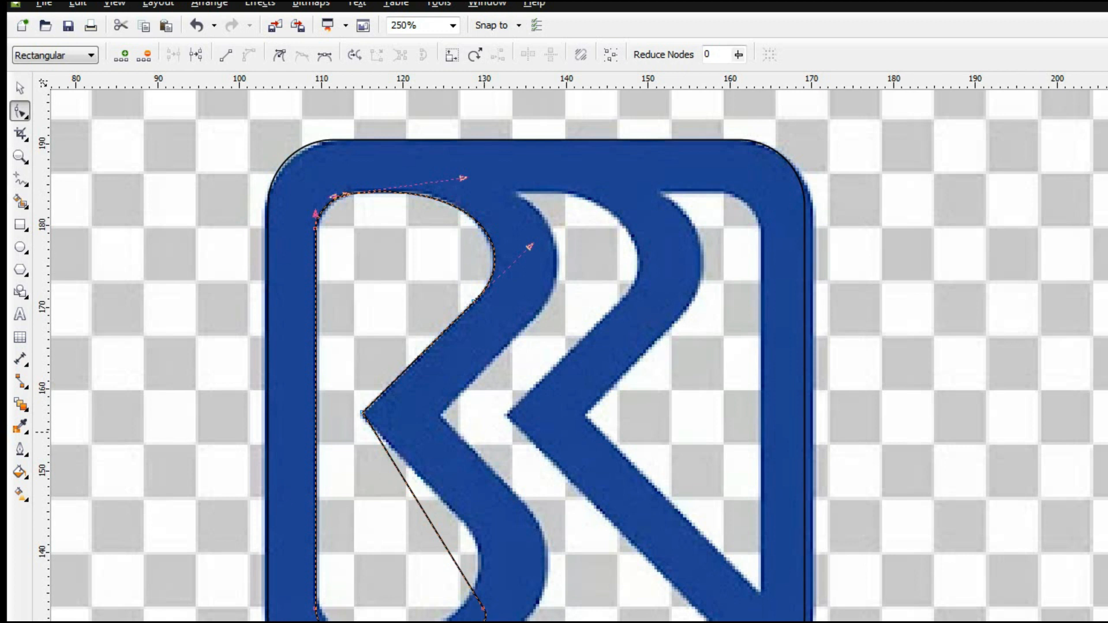
Step: Reposition the inner shape's lower-right nodes along the lower lobe and fit its lower-left corner curve
scroll(483, 577, "down", 3)
left_click(482, 473)
left_click_drag(488, 483, 474, 421)
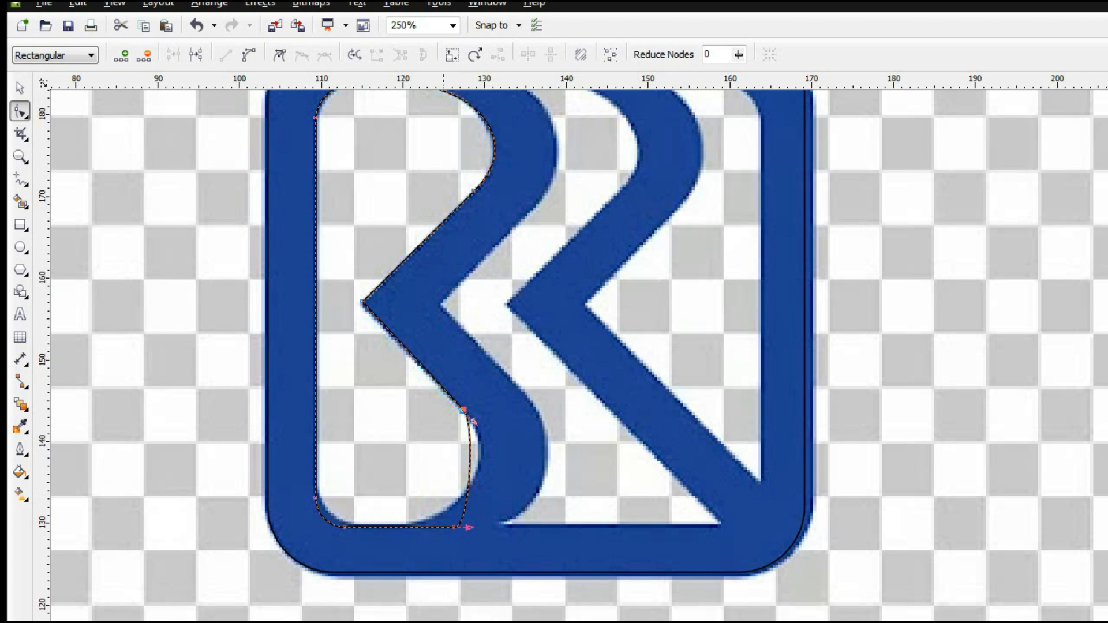
left_click_drag(456, 527, 457, 506)
left_click(344, 526)
left_click_drag(315, 497, 317, 482)
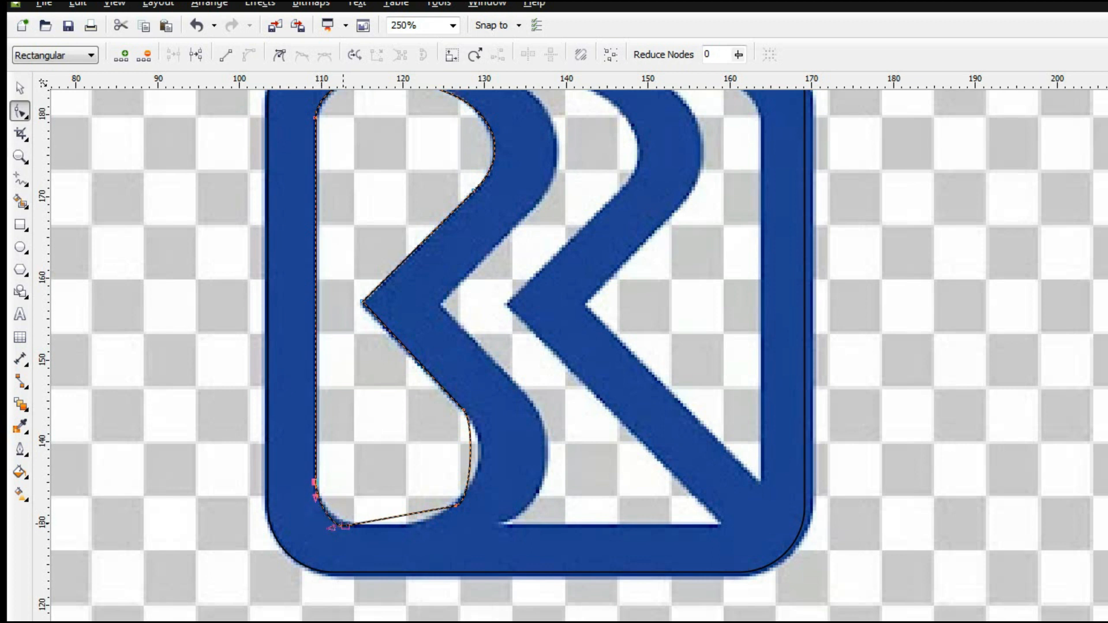
Step: Shape the inner outline's lower lobe by adjusting its end node and curve handles to match the logo
left_click_drag(455, 506, 481, 521)
left_click(411, 523)
left_click_drag(474, 421, 489, 438)
left_click_drag(480, 521, 474, 521)
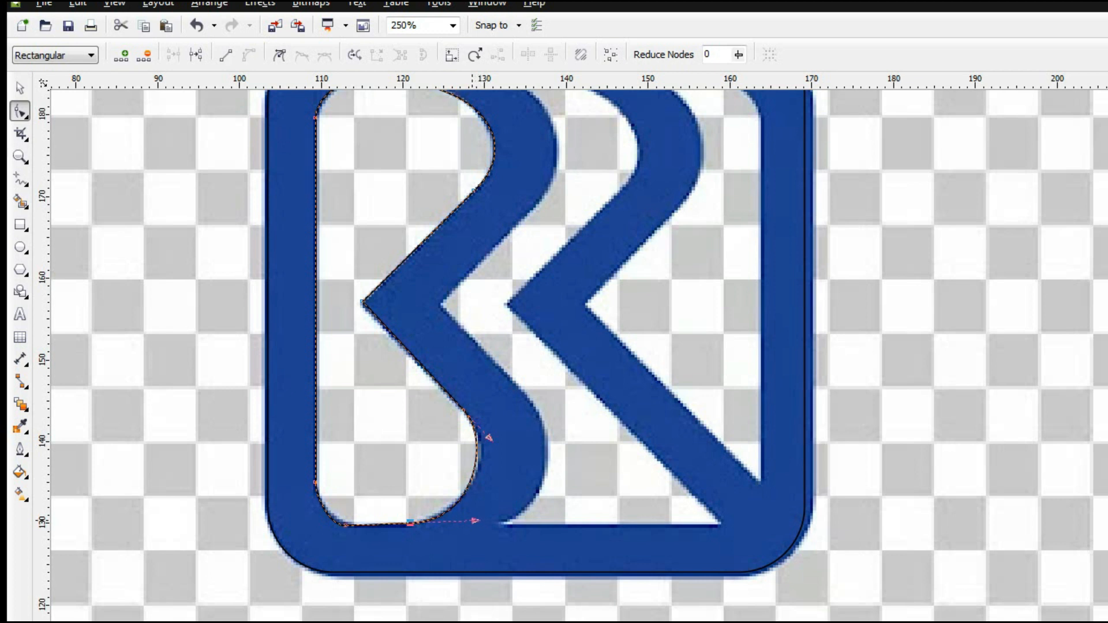
Step: Draw a rectangle about 14.2 by 55.9 mm over the logo's middle opening
scroll(288, 321, "down", 2)
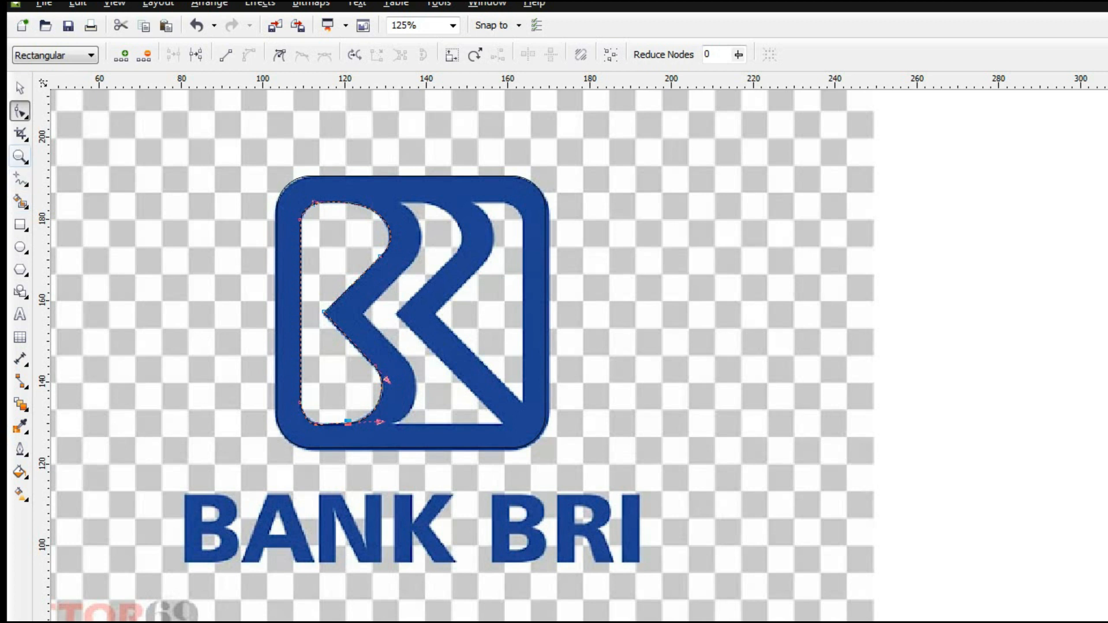
left_click(20, 225)
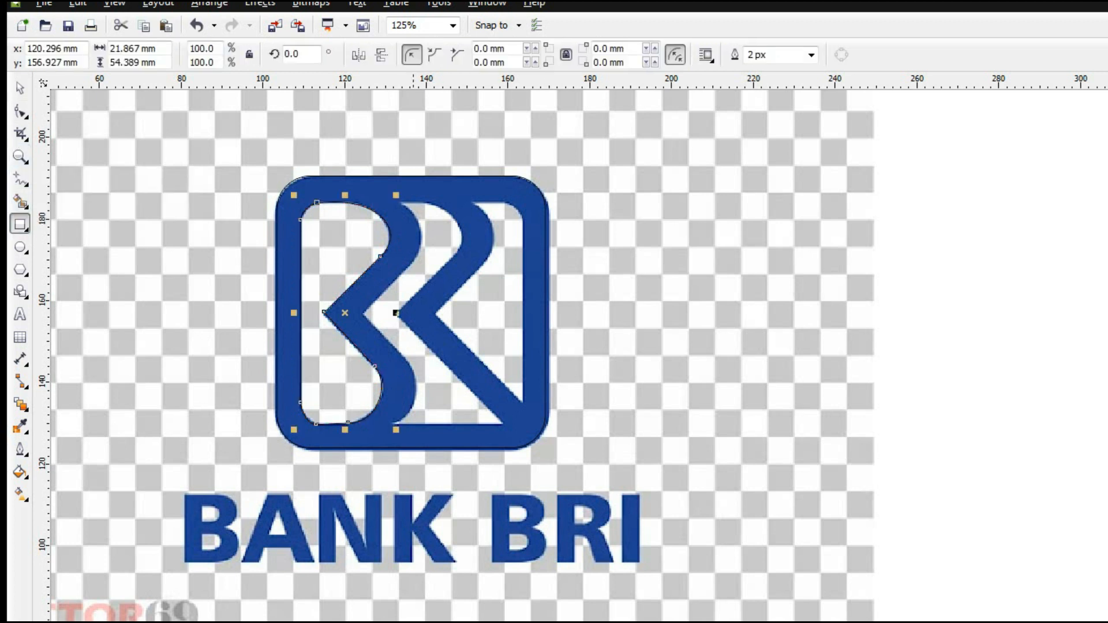
left_click(400, 199)
left_click_drag(394, 198, 453, 426)
Step: Convert the middle rectangle to curves and move its upper-left node onto the middle opening's upper-left tip
left_click(20, 111)
scroll(382, 209, "up", 1)
left_click(410, 188)
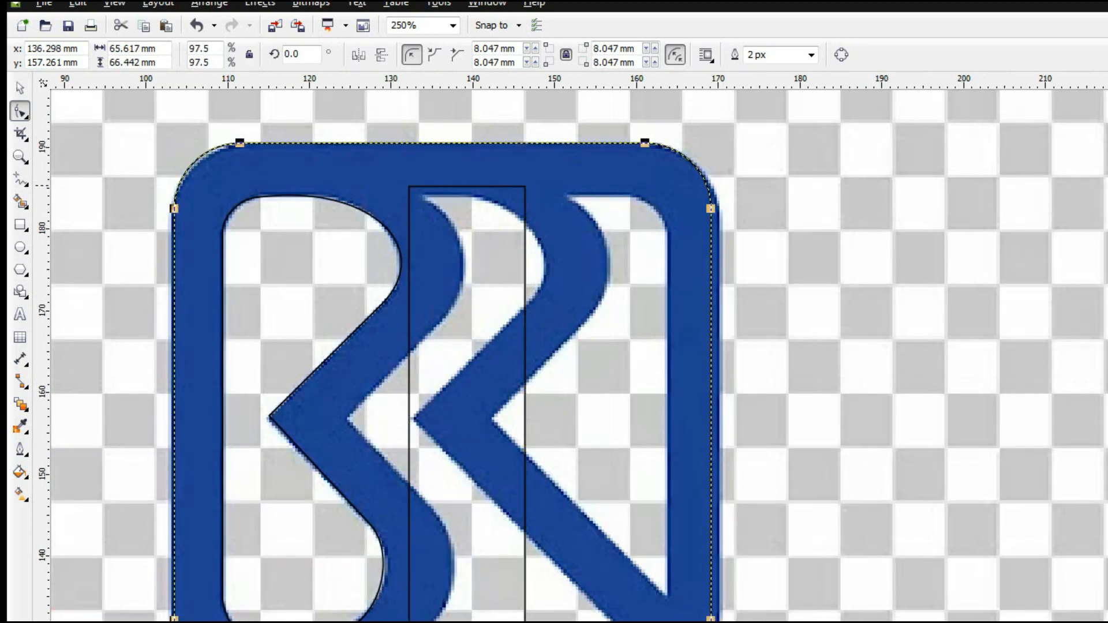
left_click(409, 192)
left_click_drag(409, 187, 421, 194)
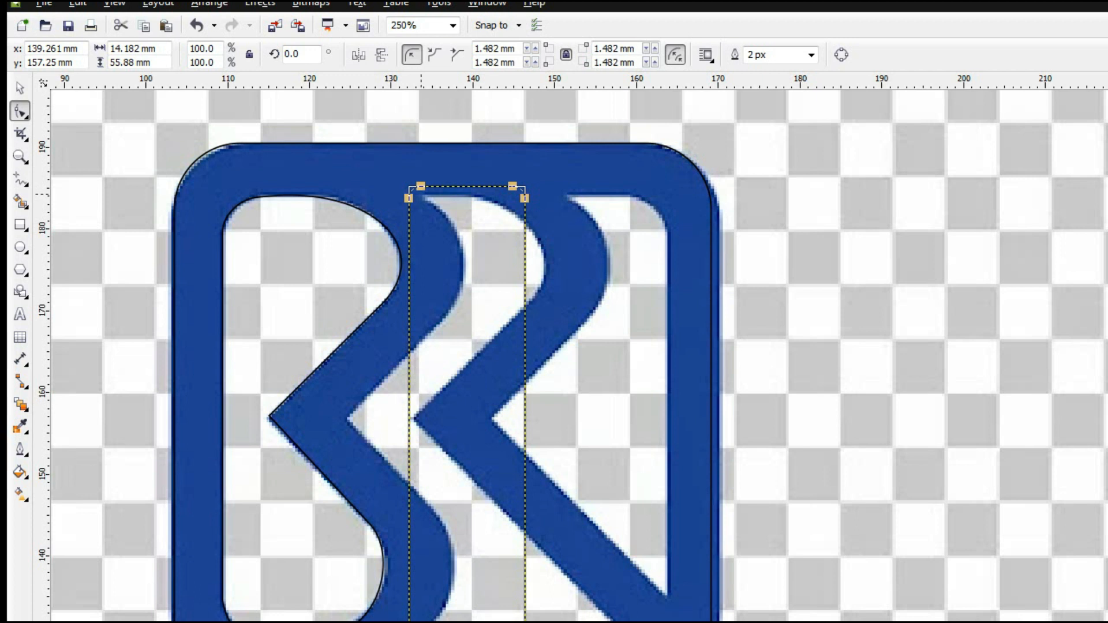
right_click(410, 184)
left_click(456, 195)
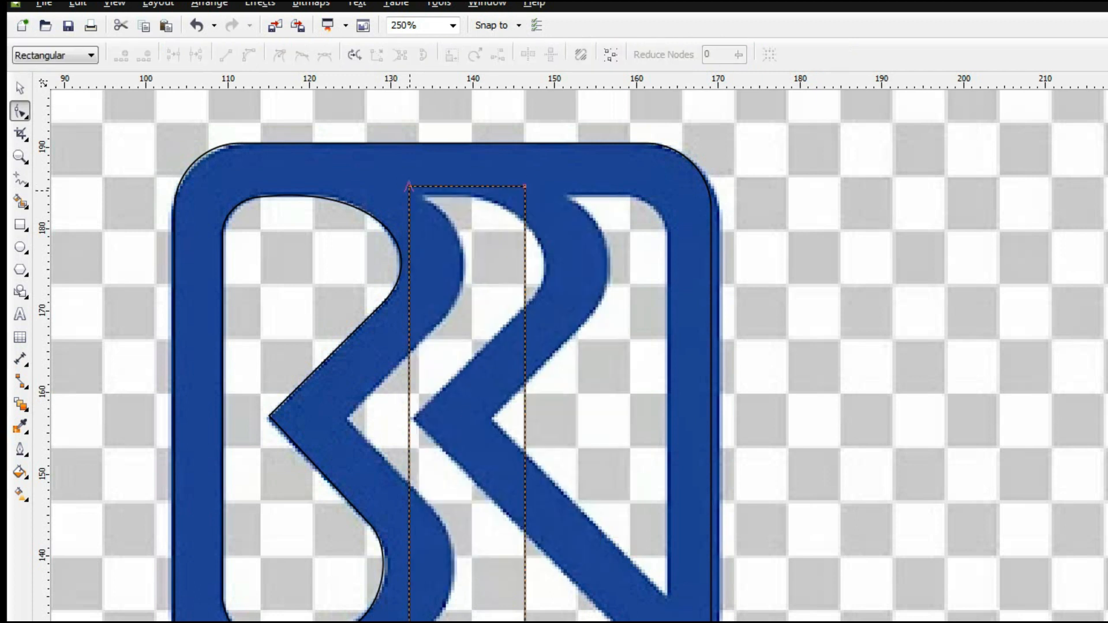
left_click_drag(413, 189, 423, 195)
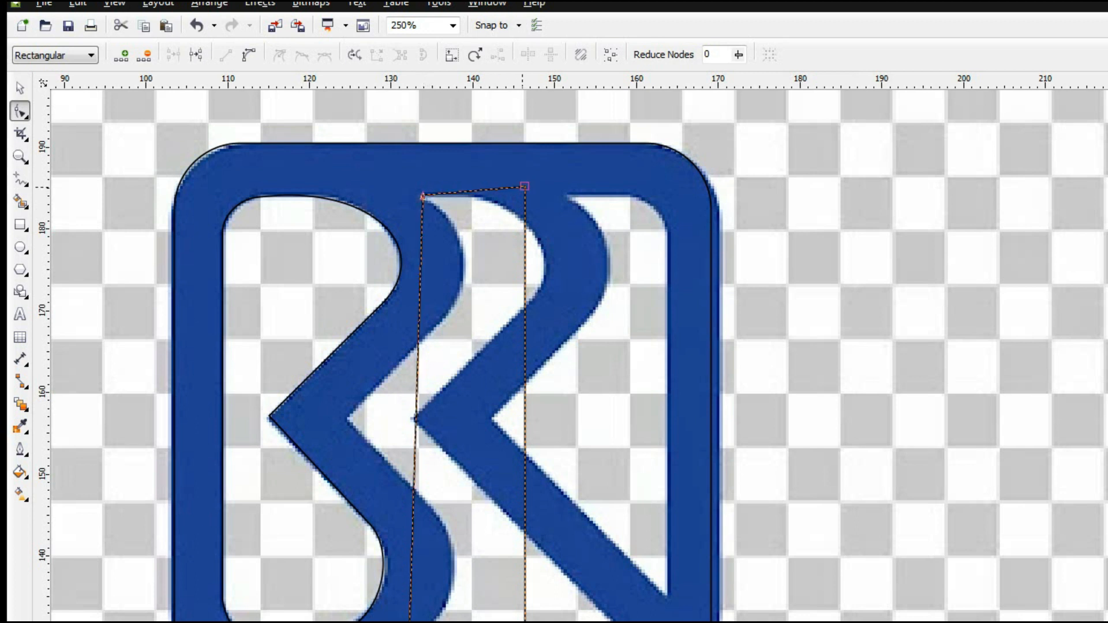
Step: Remove the middle shape's upper-right node and place side nodes on the middle opening's two notch points
right_click(524, 186)
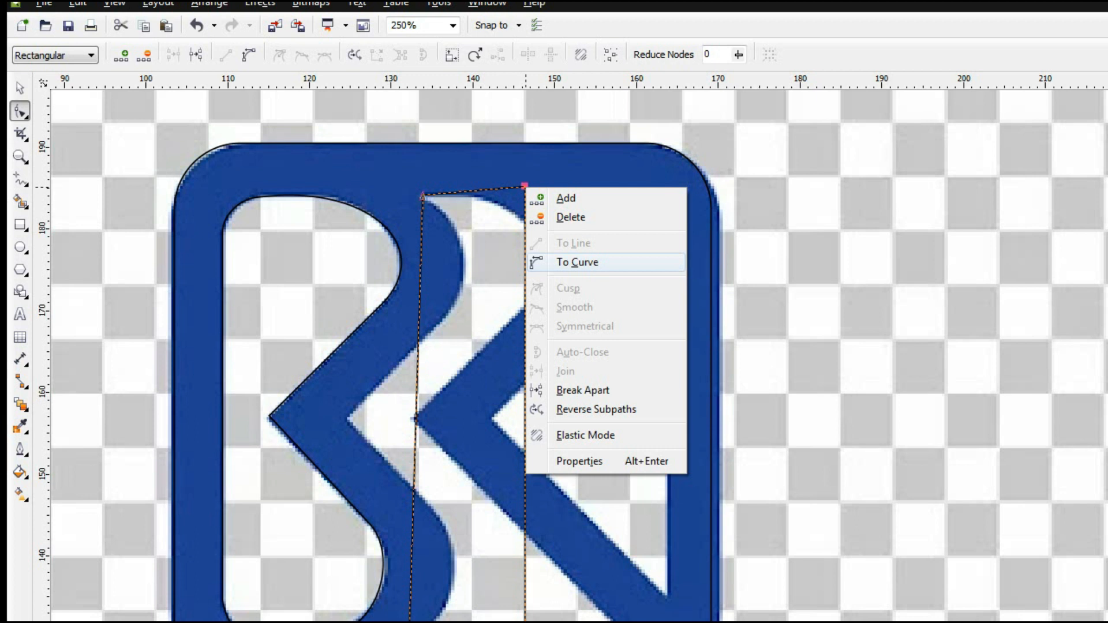
left_click(577, 262)
left_click_drag(491, 190, 347, 417)
right_click(415, 422)
left_click(455, 434)
left_click_drag(423, 421, 416, 420)
Step: Add a node above the right notch and move it to where the middle opening's upper-right curve begins
right_click(419, 317)
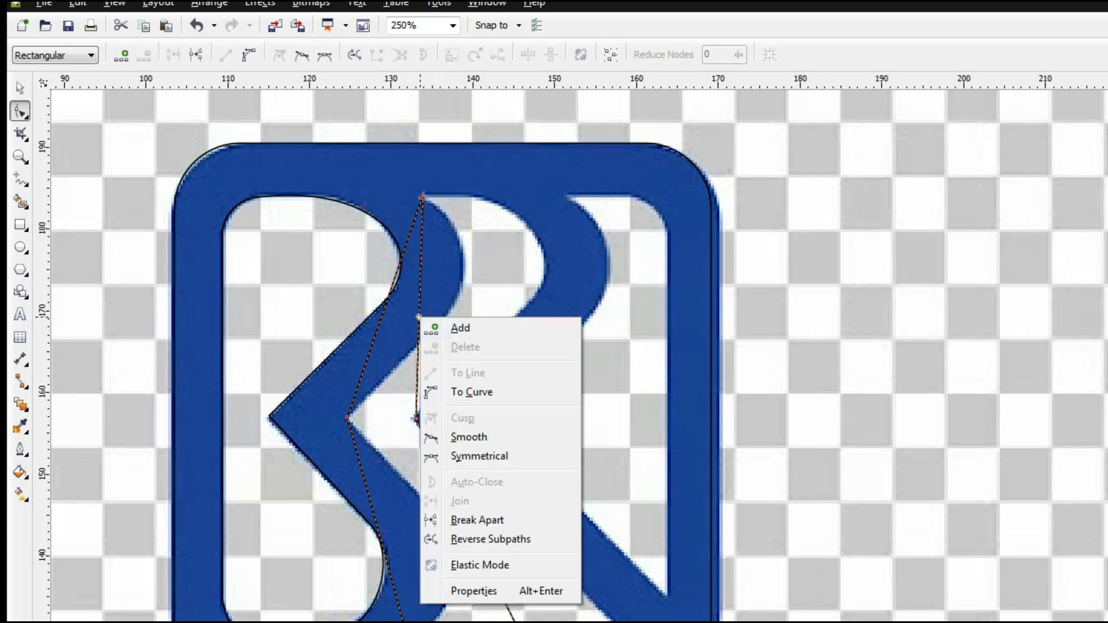
left_click(460, 328)
left_click_drag(419, 317, 472, 198)
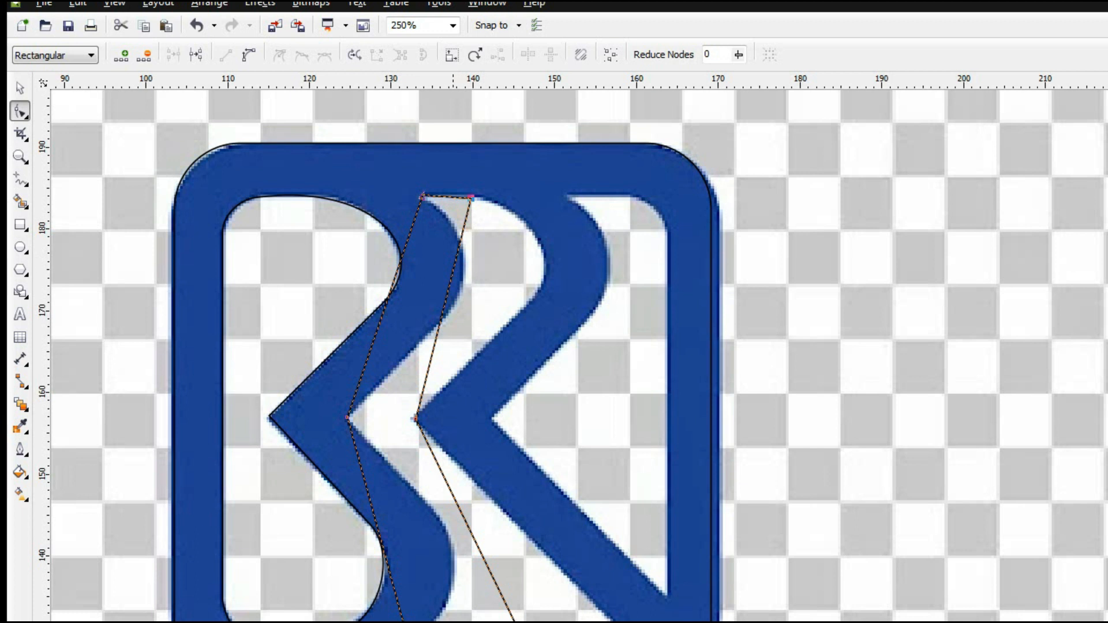
Step: Convert the middle shape's segment above the right notch to a curve and bend it toward the opening's upper-right edge
right_click(453, 274)
left_click(522, 349)
left_click_drag(453, 269, 577, 206)
mouse_move(434, 346)
left_mouse_down()
mouse_move(548, 317)
mouse_move(558, 281)
left_mouse_up()
left_click_drag(578, 207, 586, 265)
Step: Smooth and remove the node where the middle opening's upper-right curve begins, and refit the curve and notch node to the edge
right_click(471, 198)
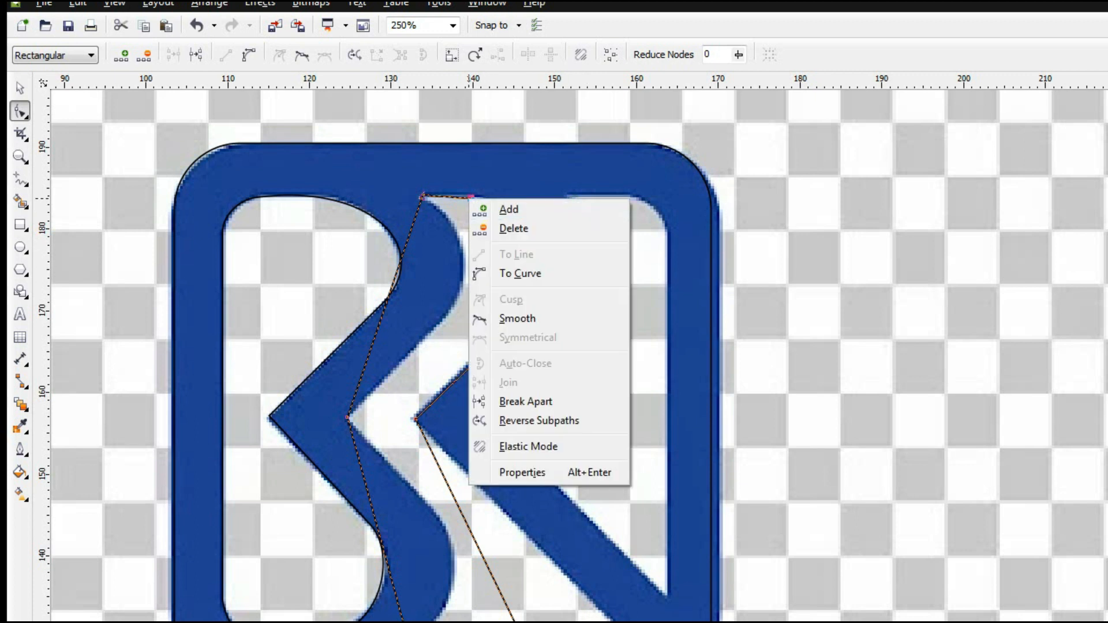
left_click(491, 318)
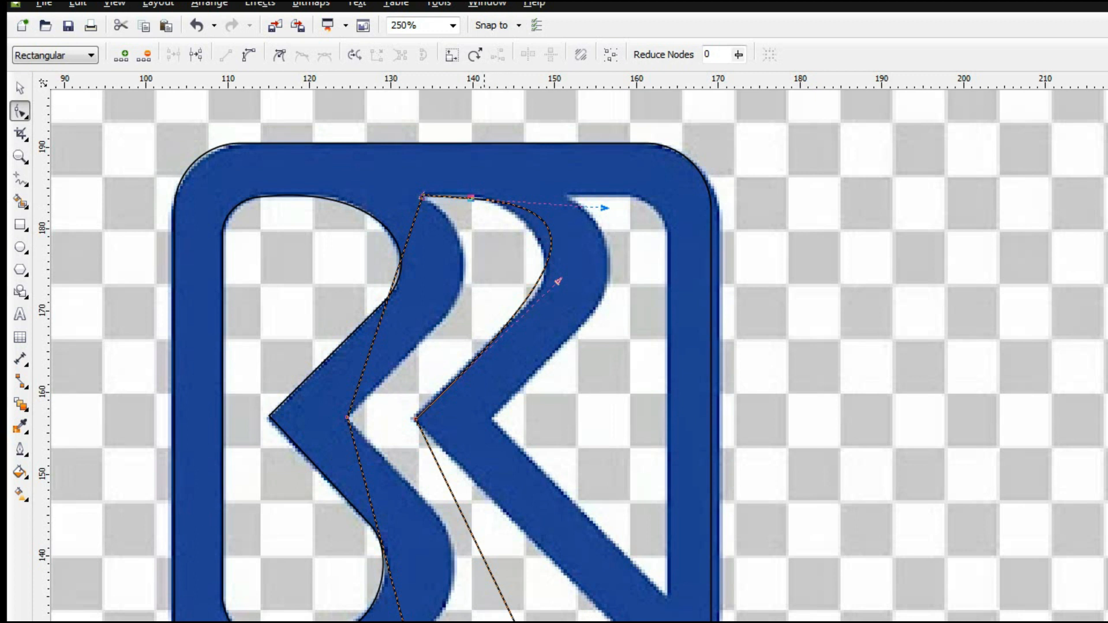
left_click_drag(604, 208, 561, 204)
left_click_drag(558, 281, 612, 270)
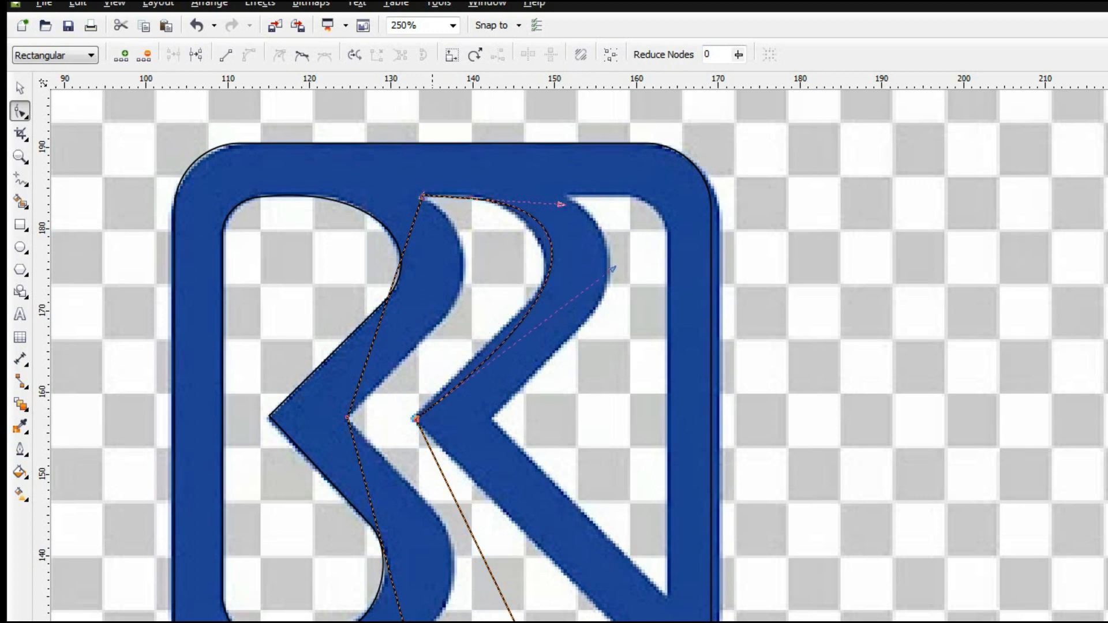
left_click(415, 419)
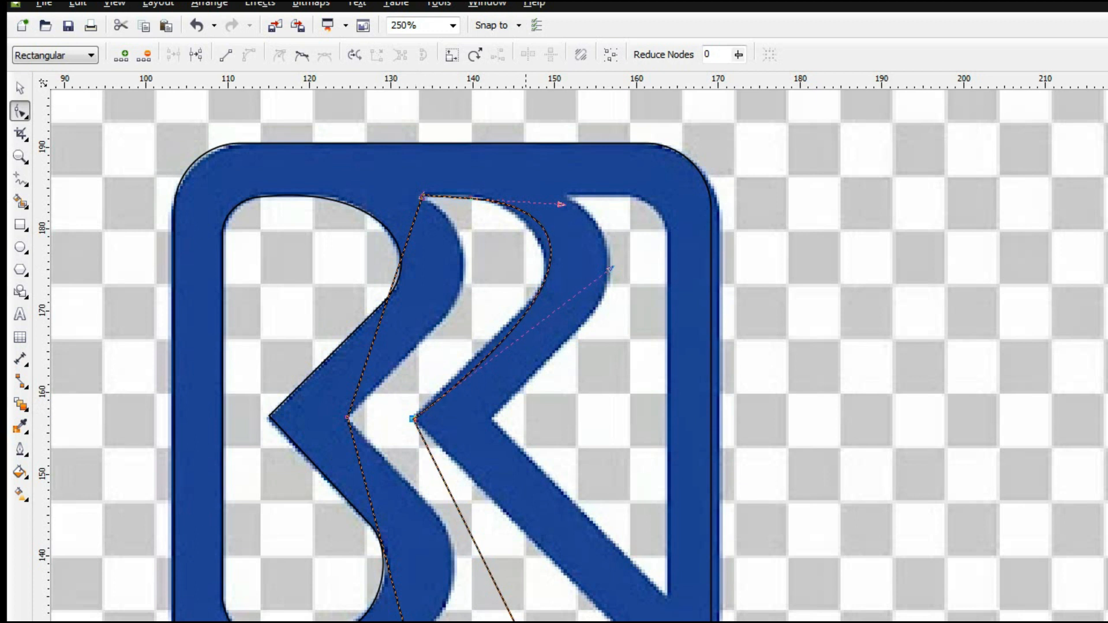
left_click_drag(561, 205, 531, 202)
Step: Add a node at the outermost point of the middle shape's upper-right curve and adjust the curve down to the notch
right_click(545, 263)
left_click(578, 270)
left_click_drag(545, 265, 546, 266)
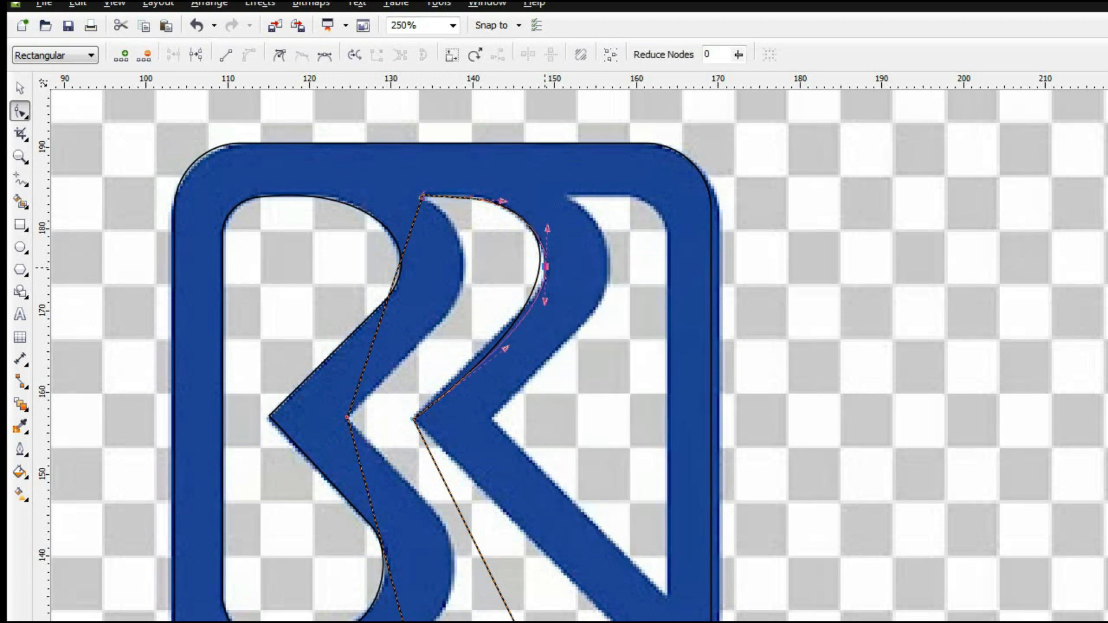
left_click_drag(505, 348, 493, 339)
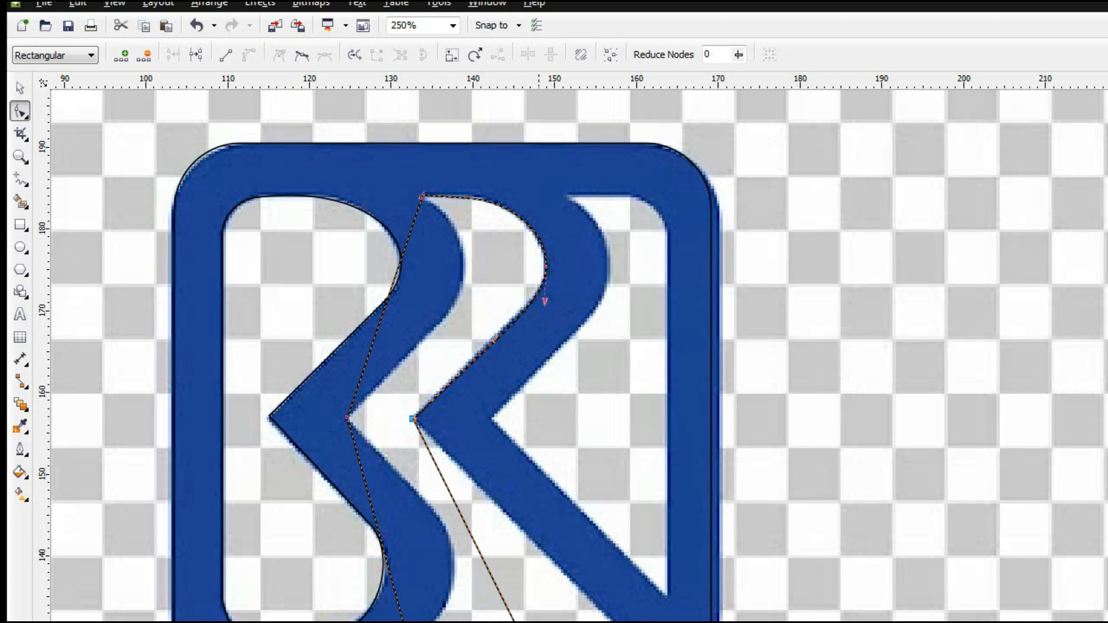
Step: Move the middle shape's lower-right node onto the middle opening's lower-right tip
left_click_drag(527, 622, 642, 622)
scroll(579, 355, "down", 4)
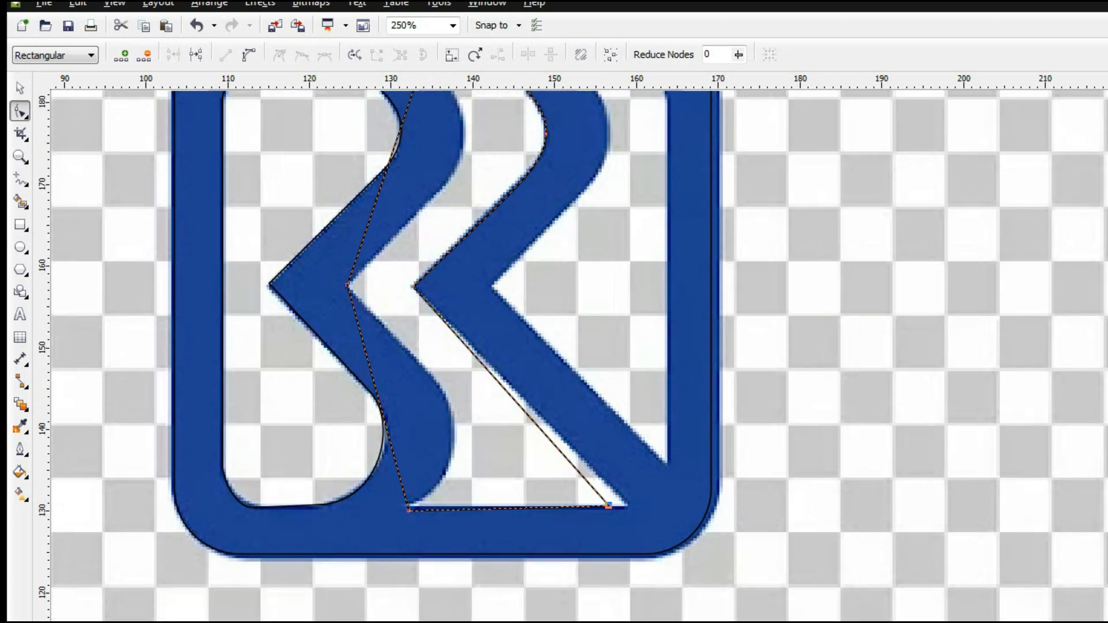
scroll(579, 356, "up", 3)
scroll(578, 355, "down", 1)
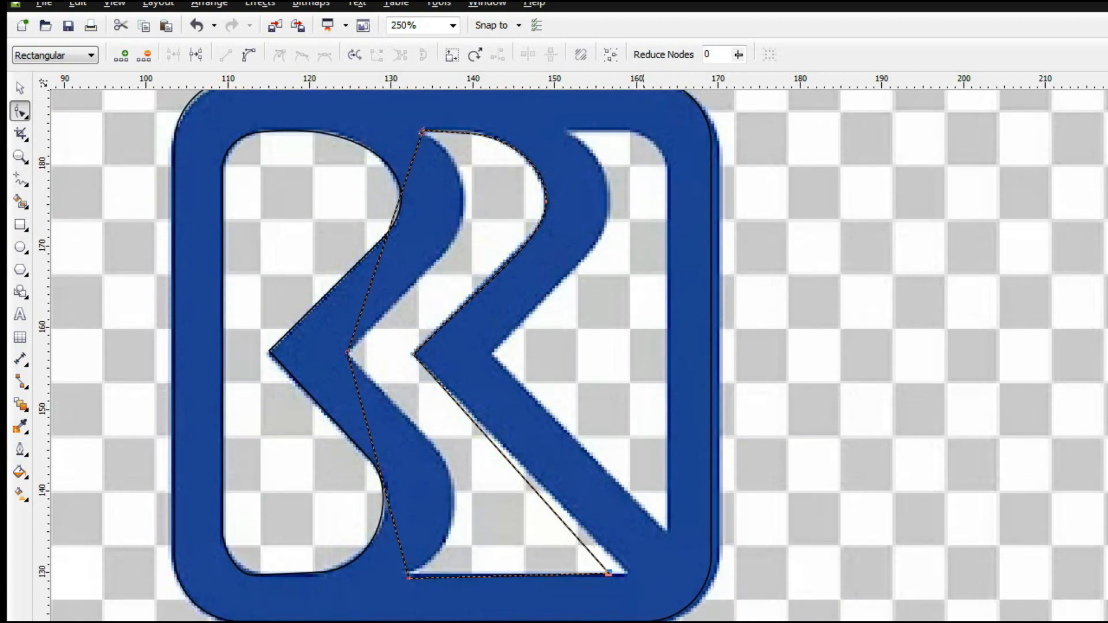
left_click_drag(609, 574, 627, 571)
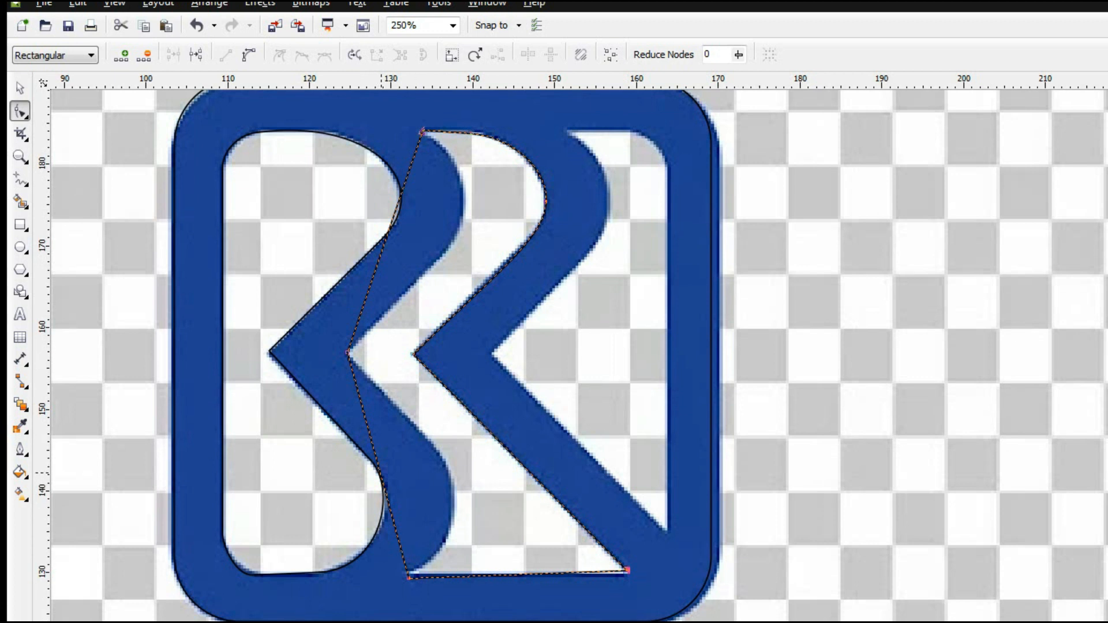
Step: Convert the middle shape's lower-left segment to a curve and bend it along the middle opening's lower-left edge
right_click(379, 471)
left_click(416, 545)
left_click_drag(367, 428, 459, 449)
left_click_drag(389, 505, 491, 515)
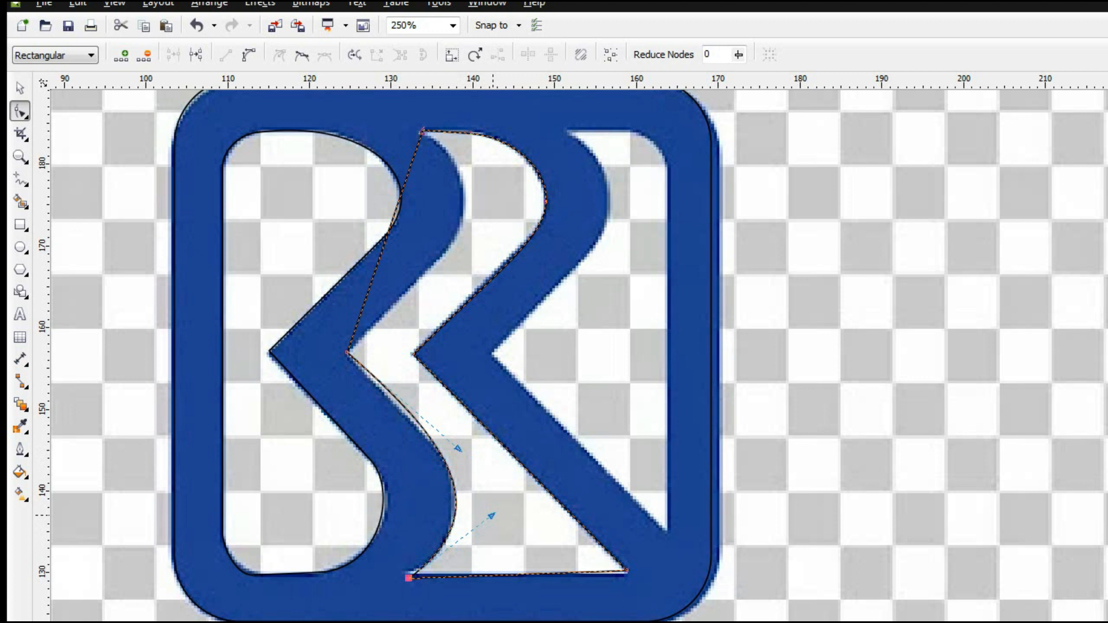
left_click_drag(459, 449, 443, 450)
left_click_drag(492, 515, 497, 494)
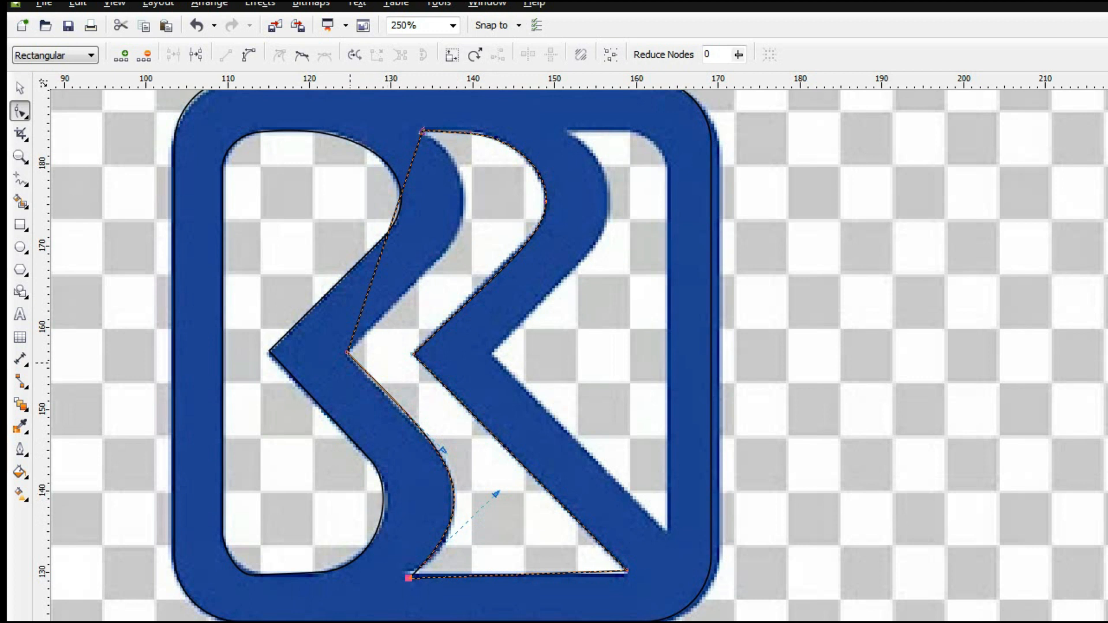
Step: Fine-tune the middle shape's left notch node and two bottom nodes to match the opening's corners
left_click_drag(348, 355, 348, 354)
left_click_drag(408, 577, 408, 573)
left_click_drag(625, 571, 630, 574)
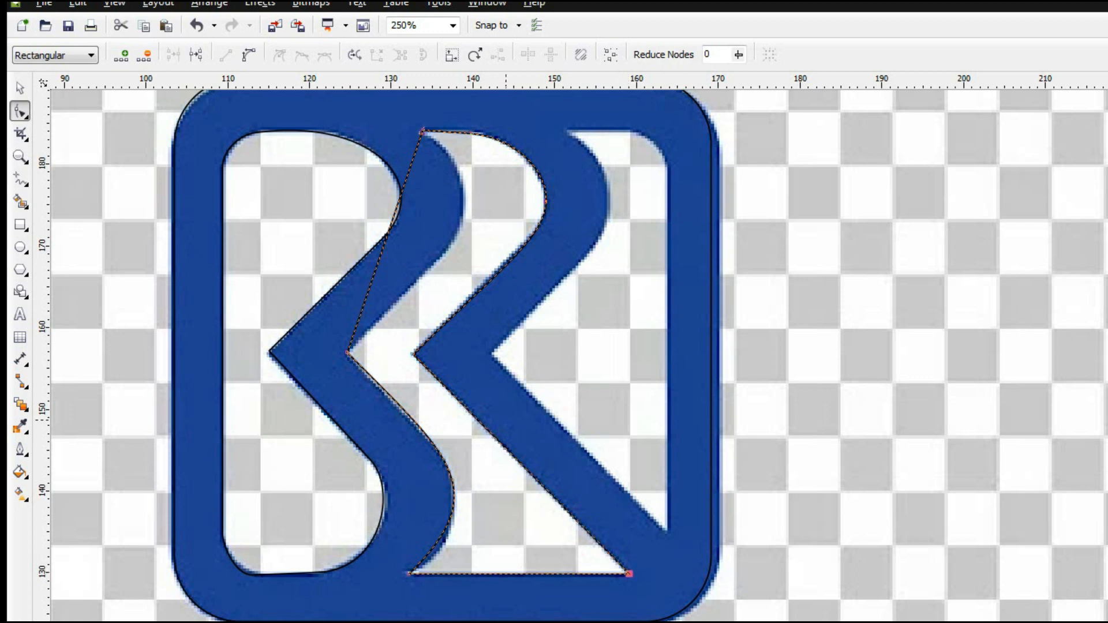
Step: Convert the middle shape's upper-left segment to a curve and bend it along the middle opening's upper-left edge
right_click(391, 211)
left_click(408, 200)
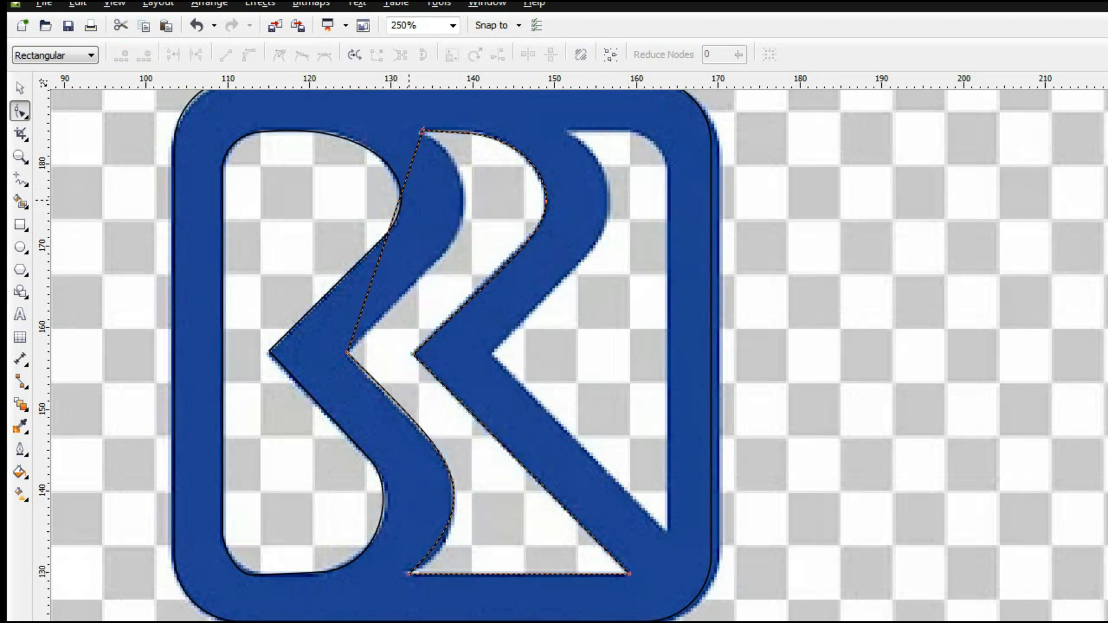
right_click(404, 180)
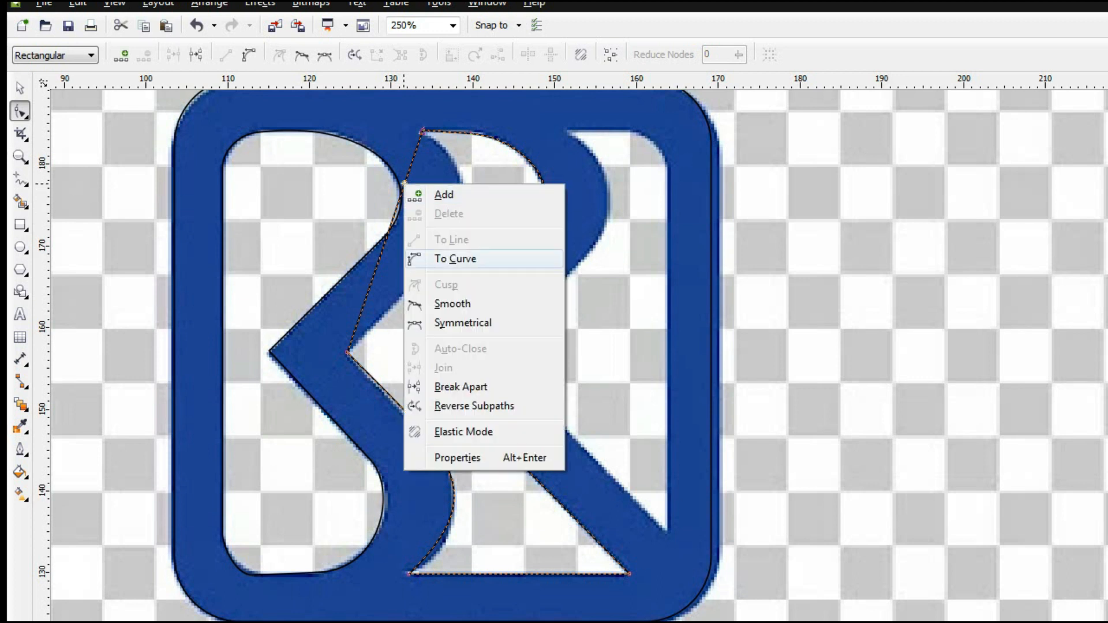
left_click(456, 258)
left_click_drag(398, 204, 542, 222)
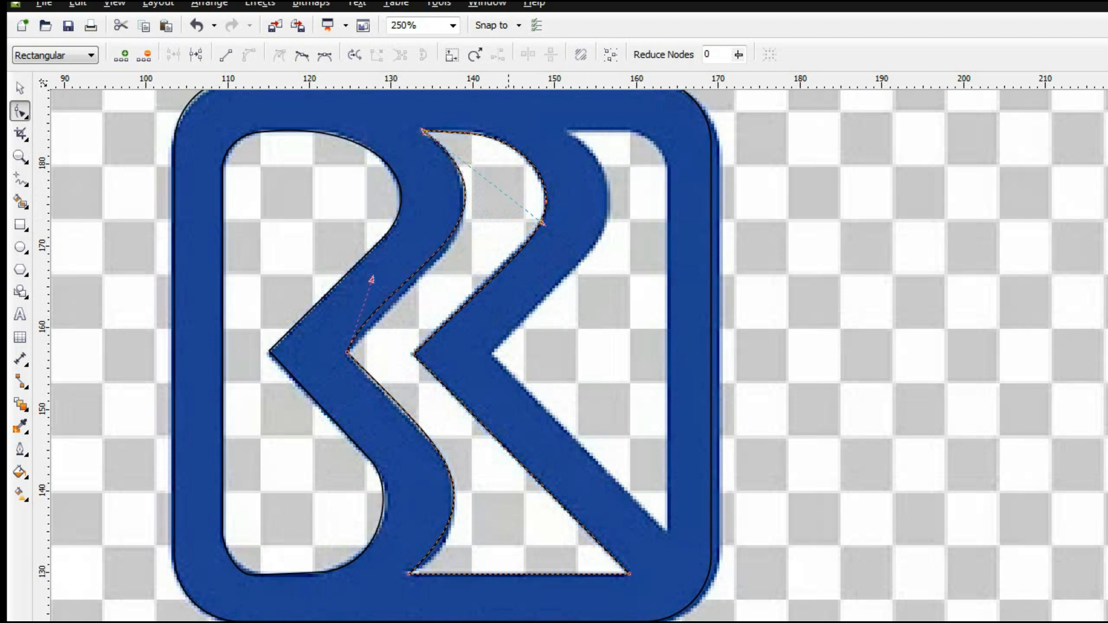
left_click_drag(372, 280, 376, 308)
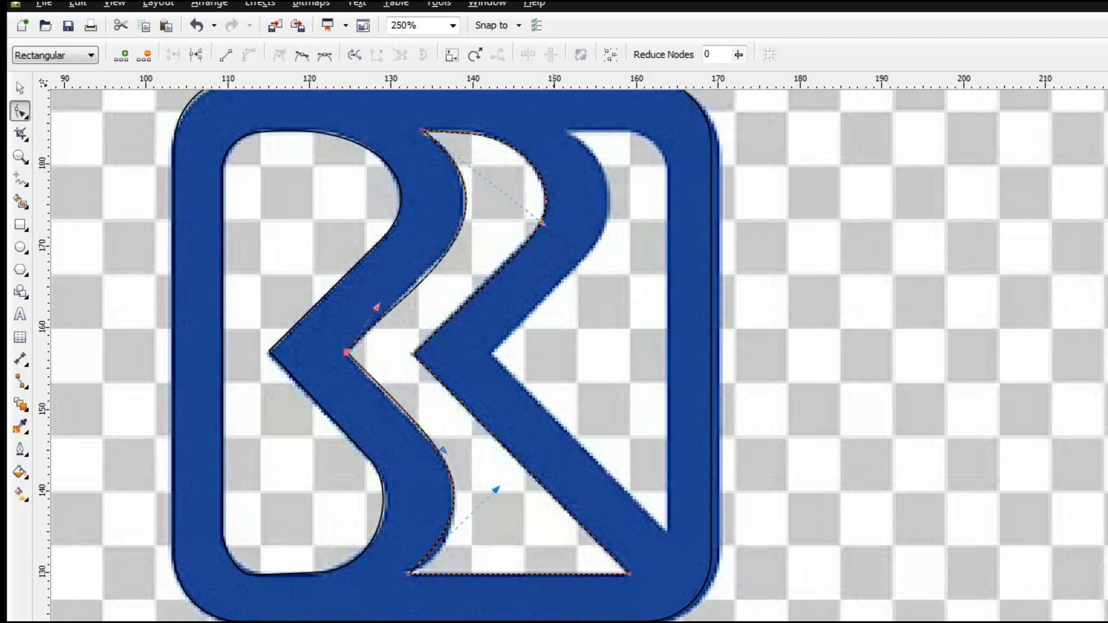
left_click_drag(542, 222, 539, 213)
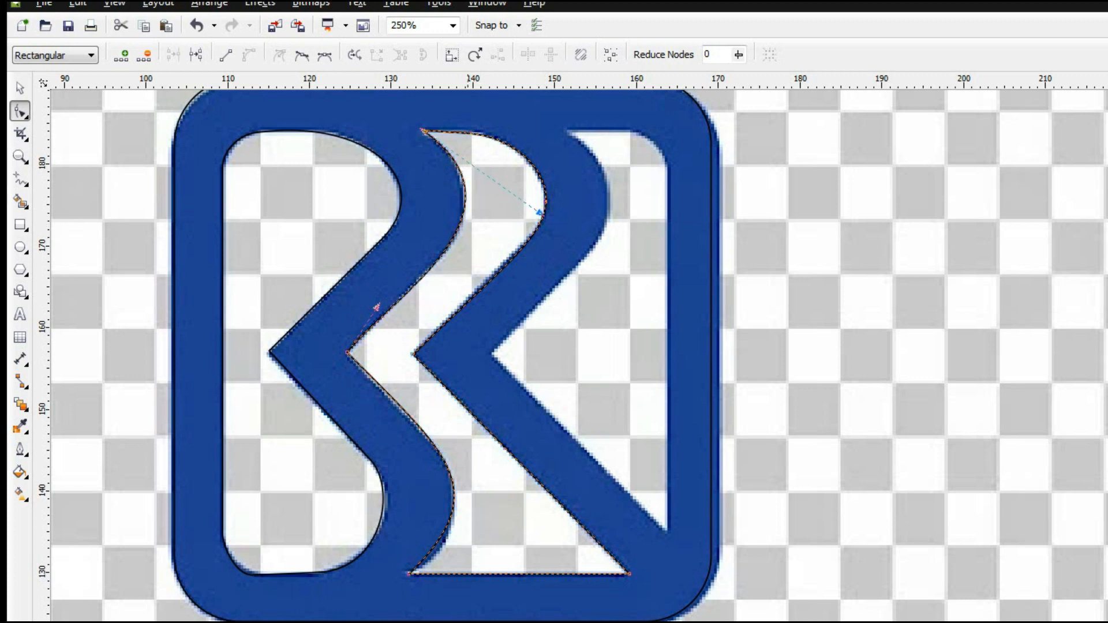
Step: Draw a rectangle about 12.7 by 49.7 mm over the logo's right opening and convert it to curves
key("F6")
mouse_move(564, 128)
left_mouse_down()
mouse_move(667, 564)
mouse_move(667, 533)
left_mouse_up()
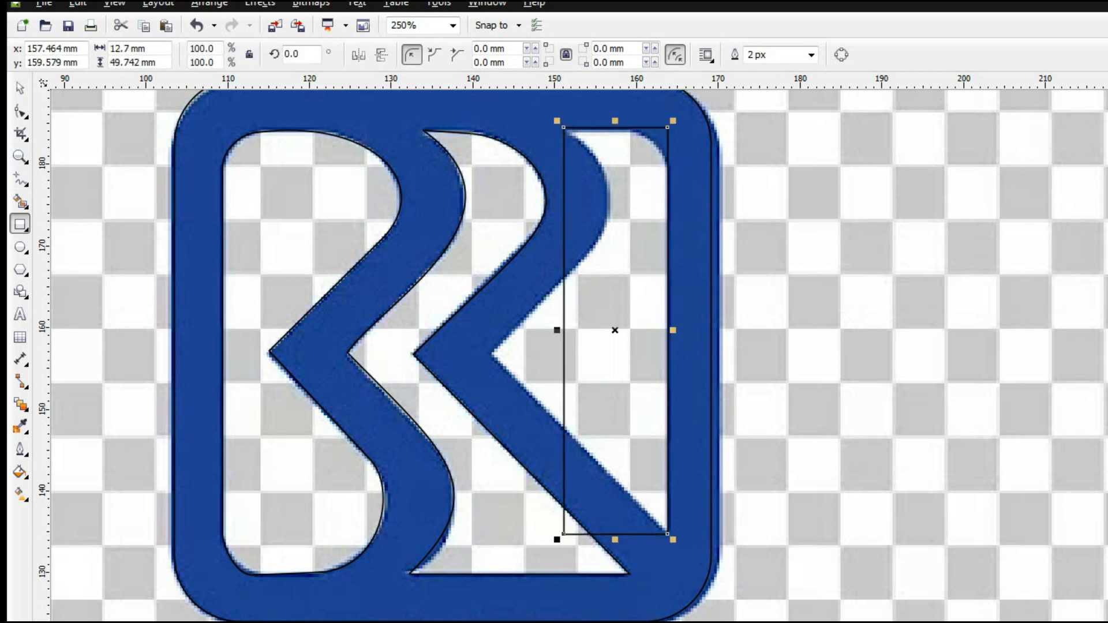
key("F10")
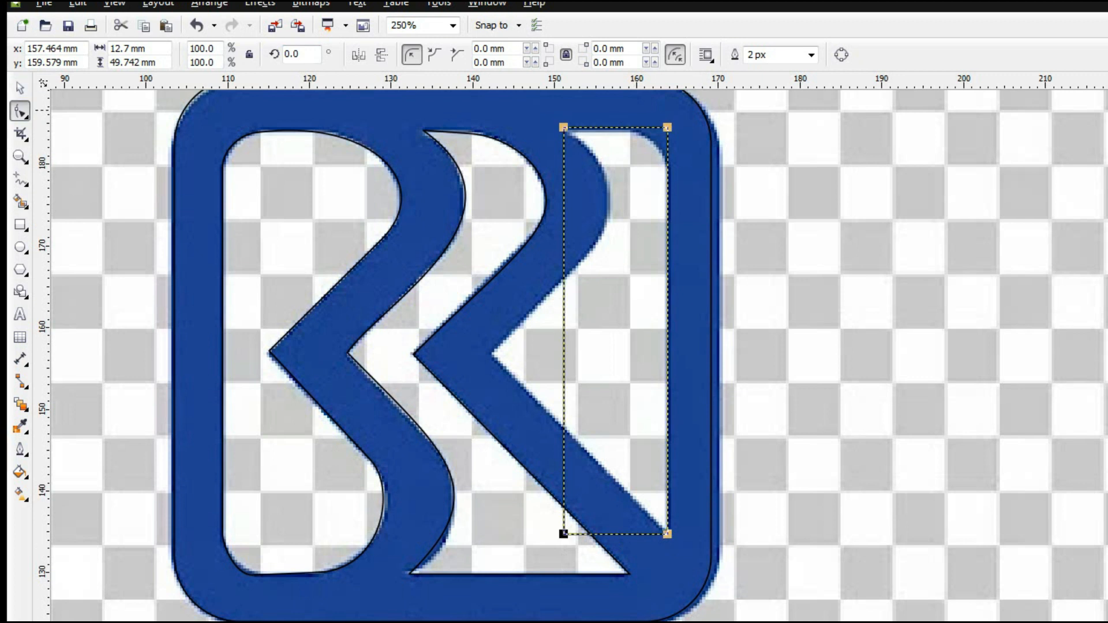
right_click(635, 128)
left_click(681, 141)
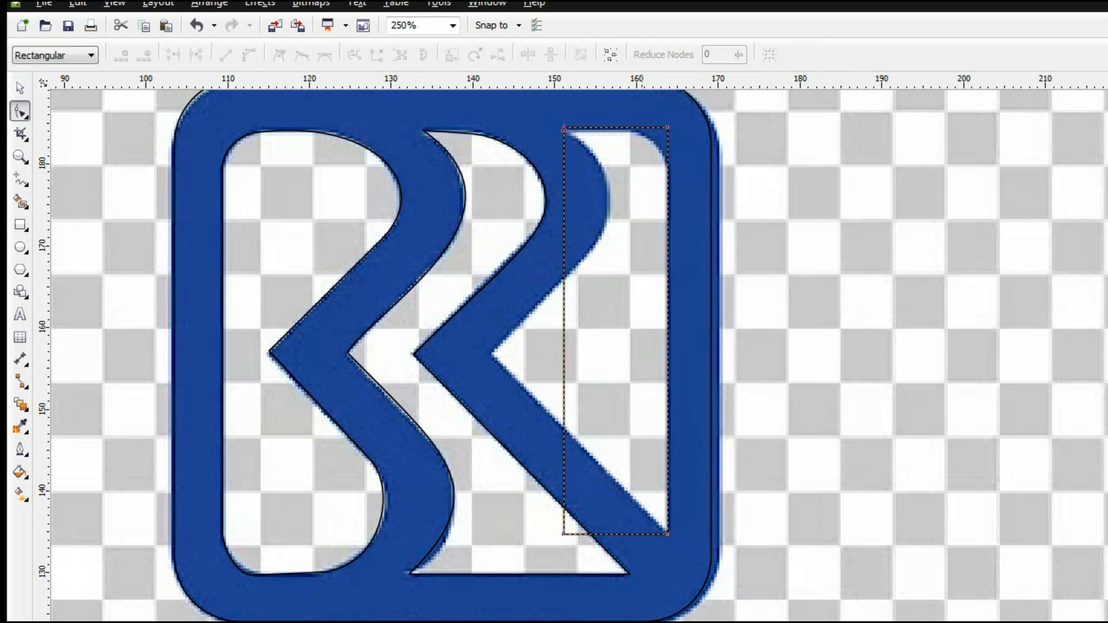
Step: Add a node on each side of the right shape's upper-right corner and delete the corner node
right_click(635, 127)
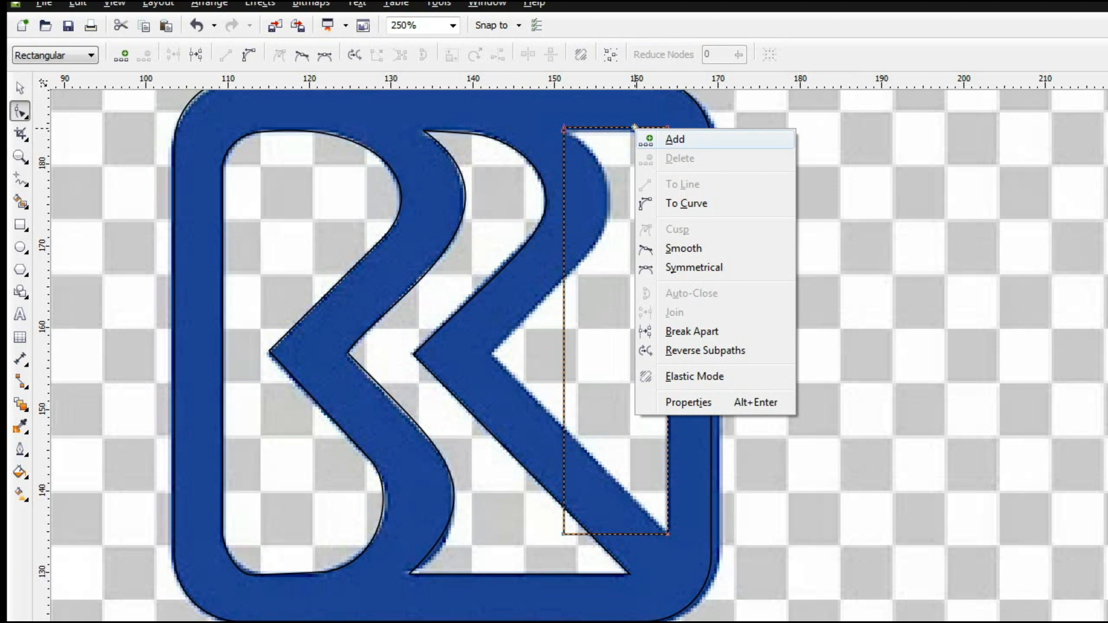
left_click(667, 163)
right_click(667, 163)
left_click(708, 174)
left_click(667, 127)
right_click(668, 130)
left_click(712, 161)
Step: Convert the right shape's cut upper-right corner segment to a curve and bend it outward
left_click(651, 144)
right_click(653, 146)
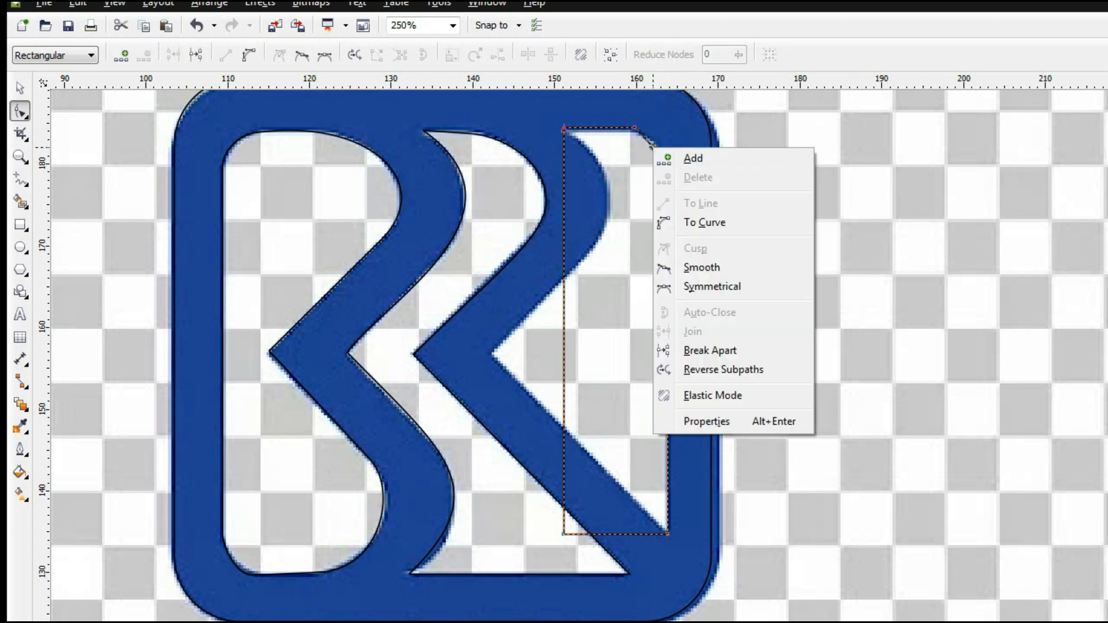
left_click(690, 223)
left_click_drag(650, 146, 653, 144)
Step: Smooth both nodes of the right shape's rounded corner and shift them to fit the opening's corner
right_click(635, 127)
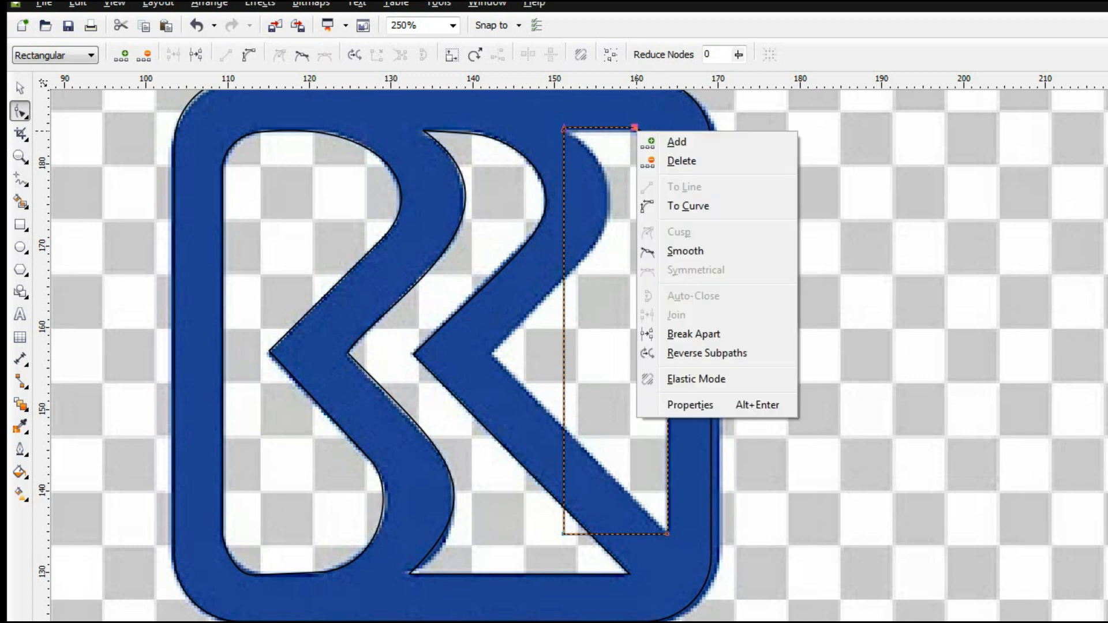
left_click(685, 251)
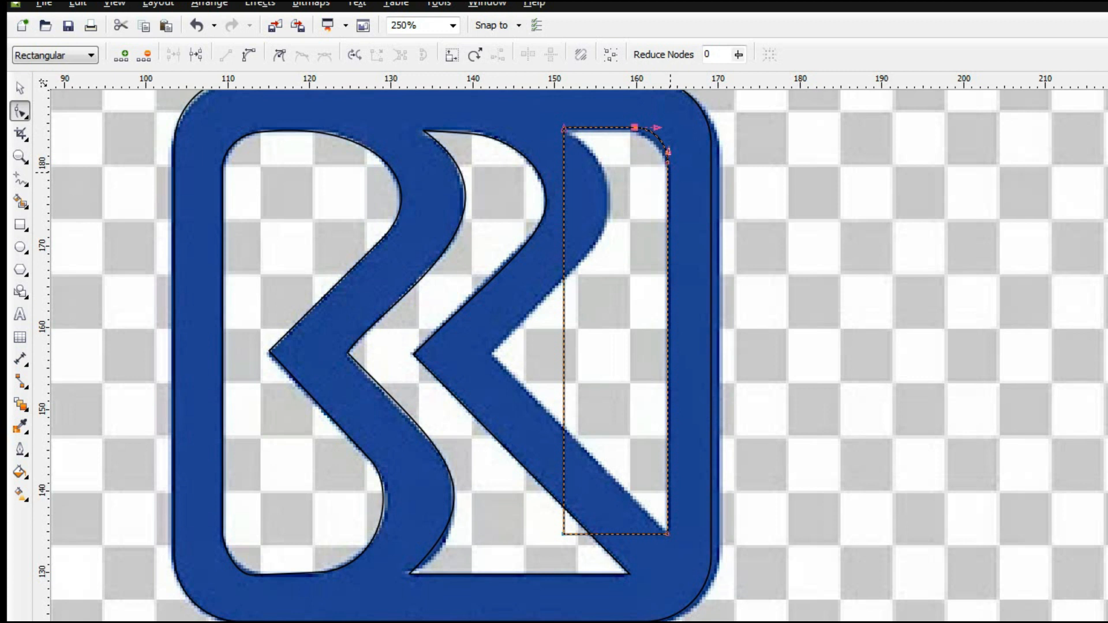
left_click(669, 162)
right_click(669, 162)
left_click(692, 287)
left_click_drag(635, 127, 623, 127)
left_click_drag(668, 162, 667, 167)
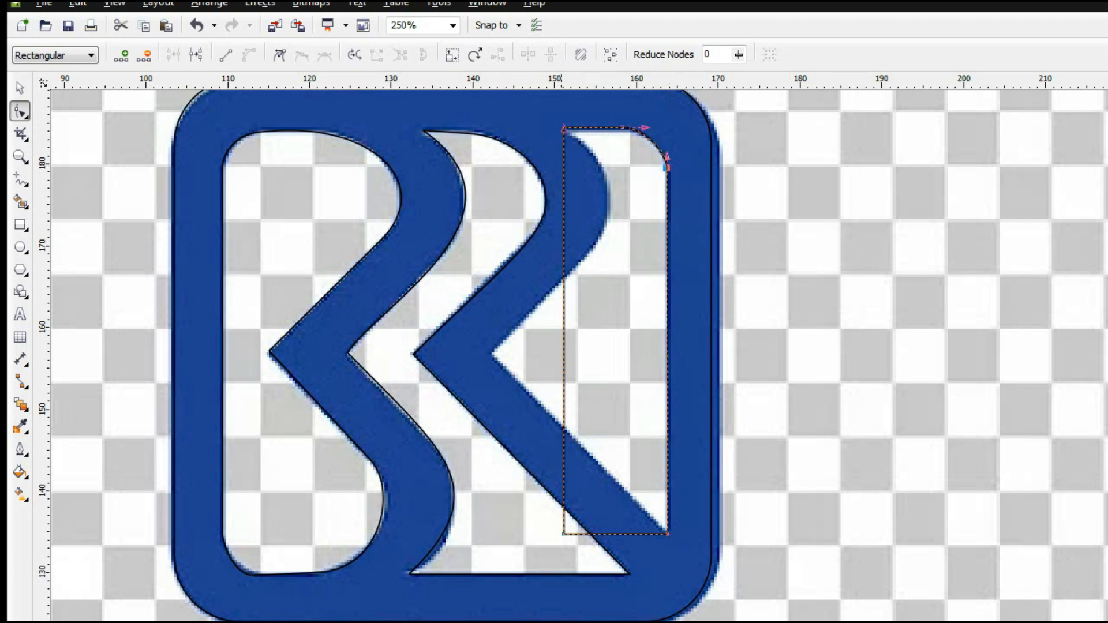
Step: Move the right shape's lower-left node onto the notch and place a new node where the upper-left curve begins above it
left_click_drag(564, 533, 493, 356)
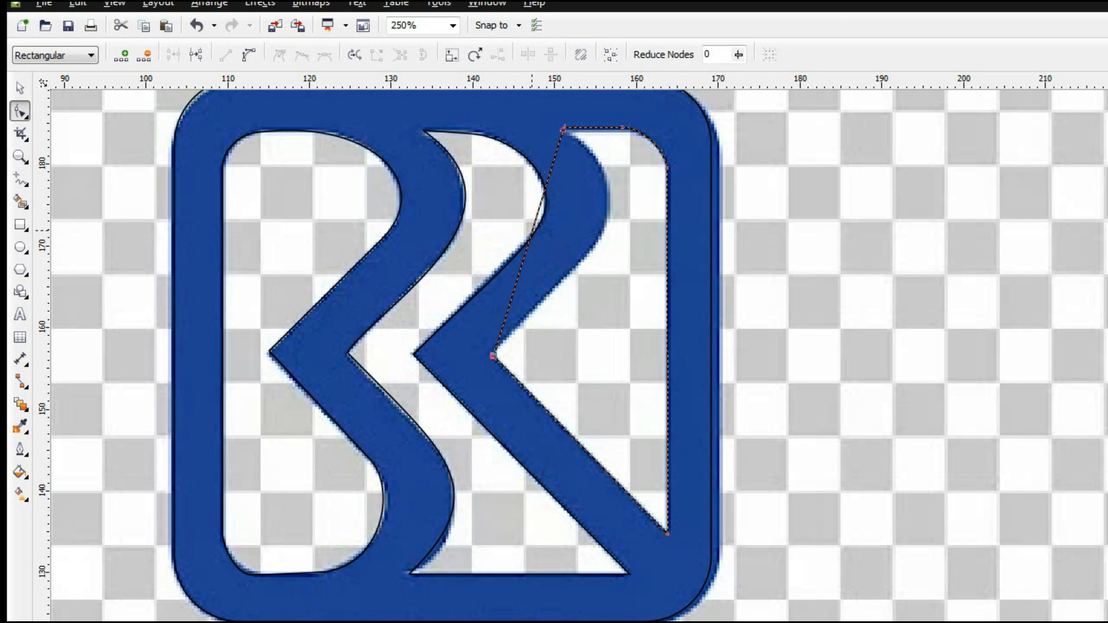
right_click(531, 230)
left_click(554, 241)
left_click_drag(531, 231, 579, 263)
left_click(493, 351)
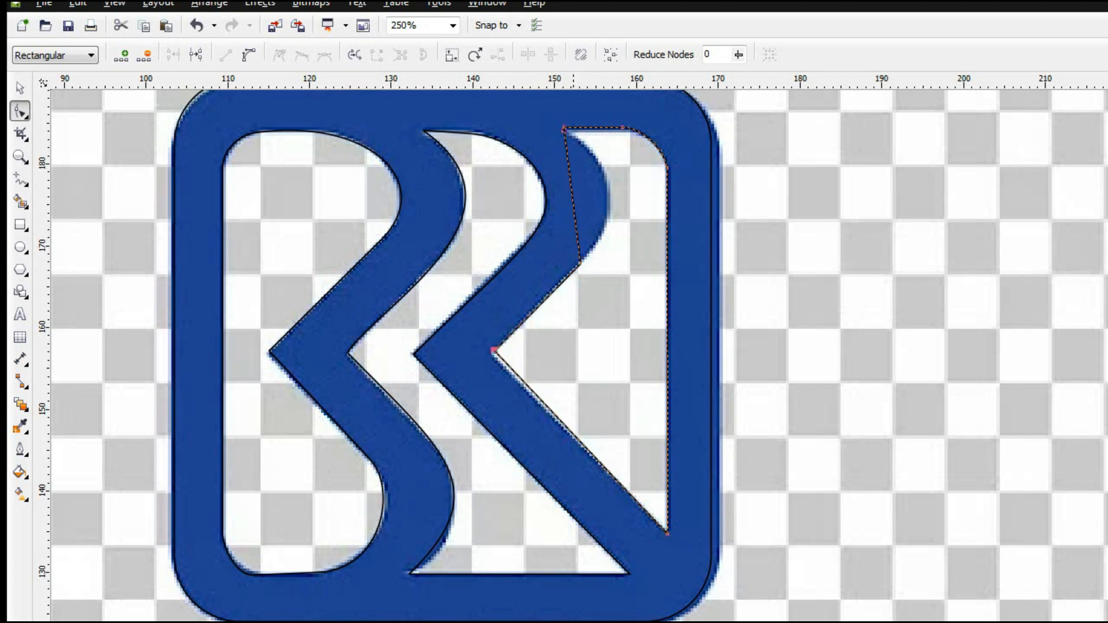
Step: Convert the right shape's upper-left segment to a curve and bend it along the right opening's curved edge
right_click(568, 173)
left_click(609, 272)
left_click_drag(572, 190, 613, 194)
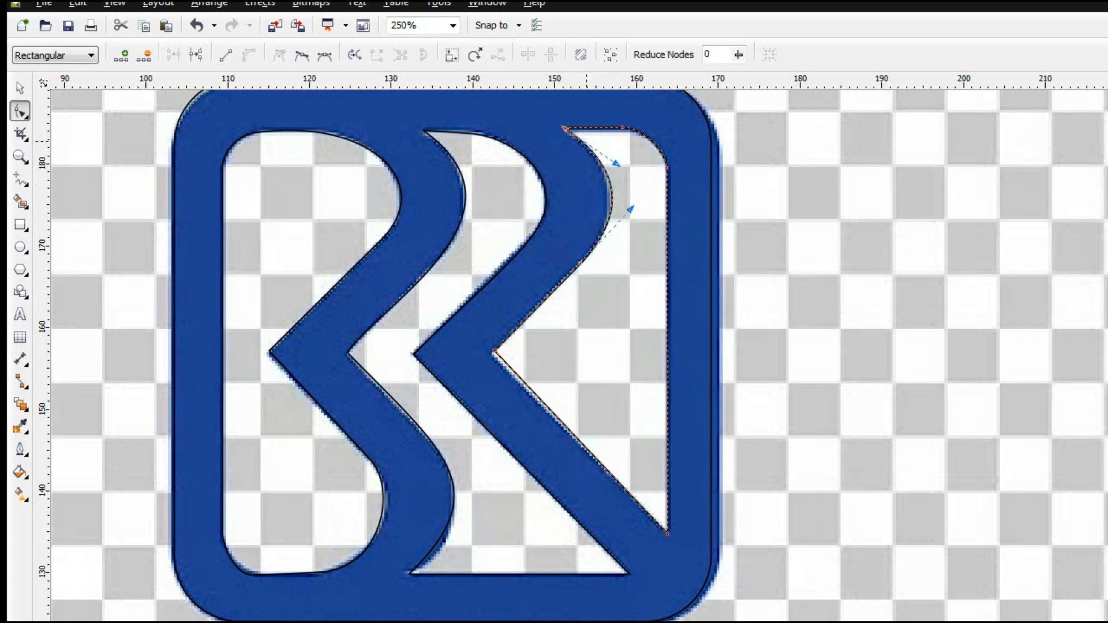
left_click_drag(617, 164, 609, 155)
Step: Smooth the node below the right shape's upper-left curve and align the notch node with the opening's notch point
left_click_drag(494, 351, 493, 357)
right_click(580, 263)
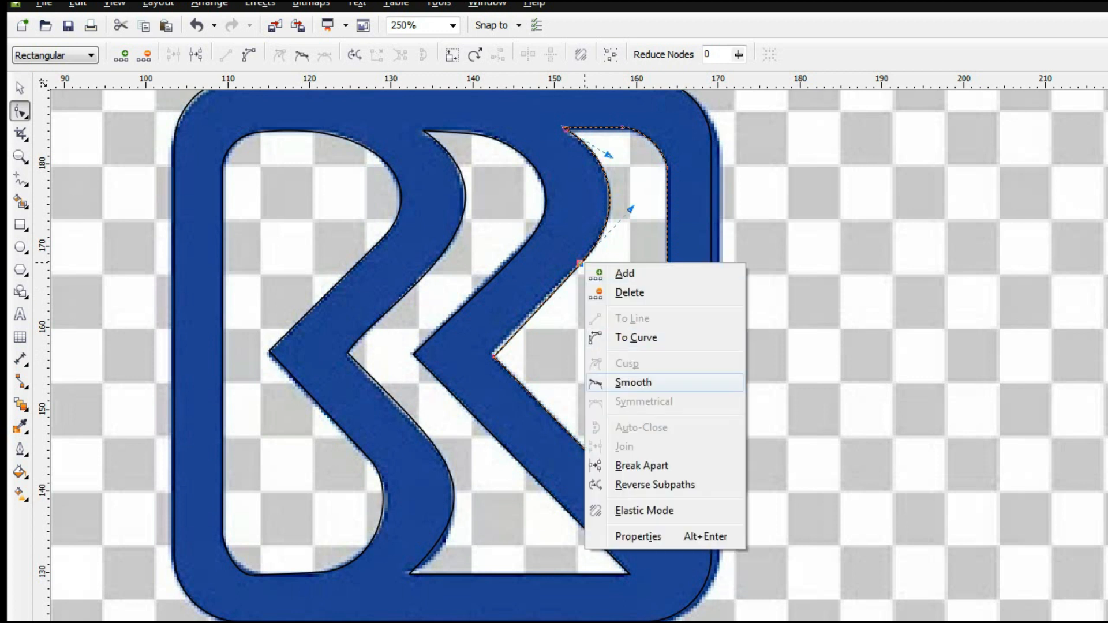
left_click(612, 383)
left_click_drag(493, 357, 490, 354)
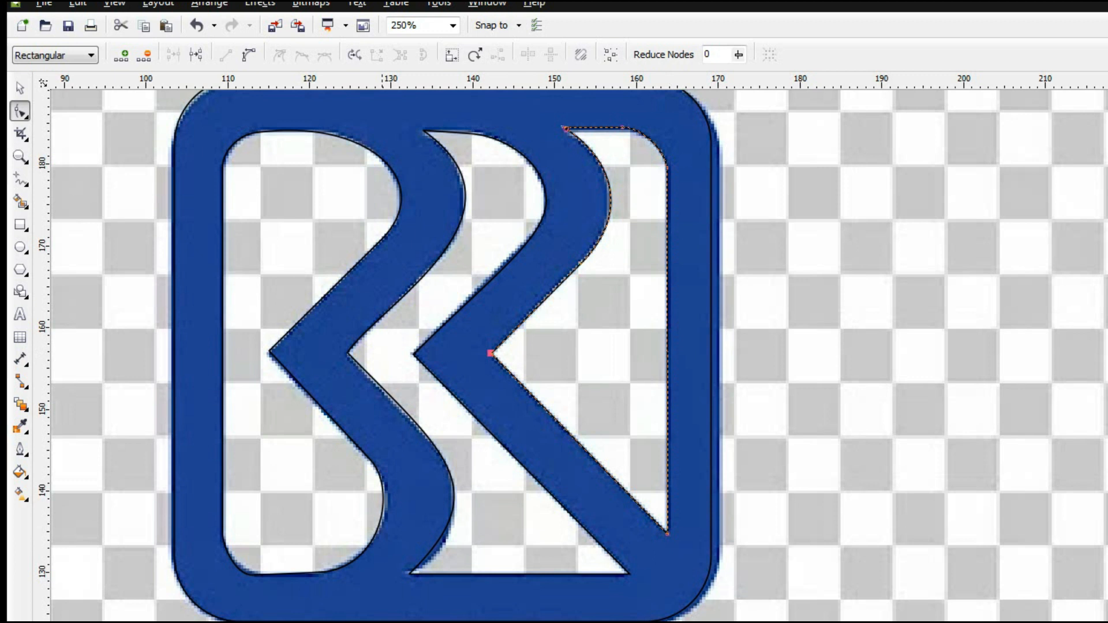
Step: Fill the outer rounded rectangle with a uniform blue sampled from the reference logo
left_click(20, 88)
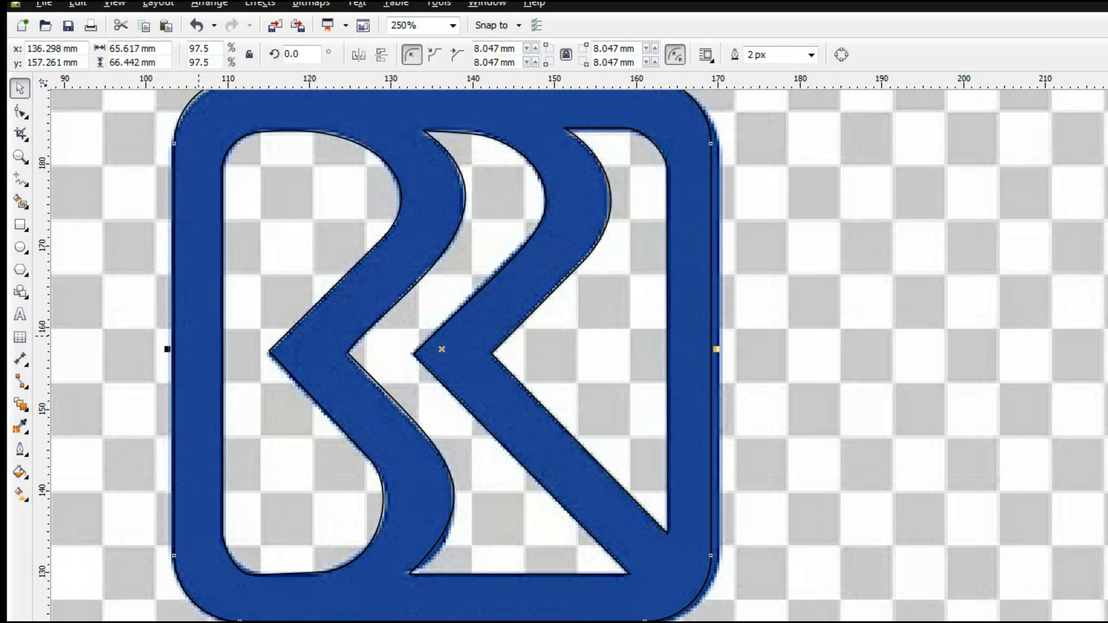
scroll(199, 336, "down", 1)
left_click(19, 472)
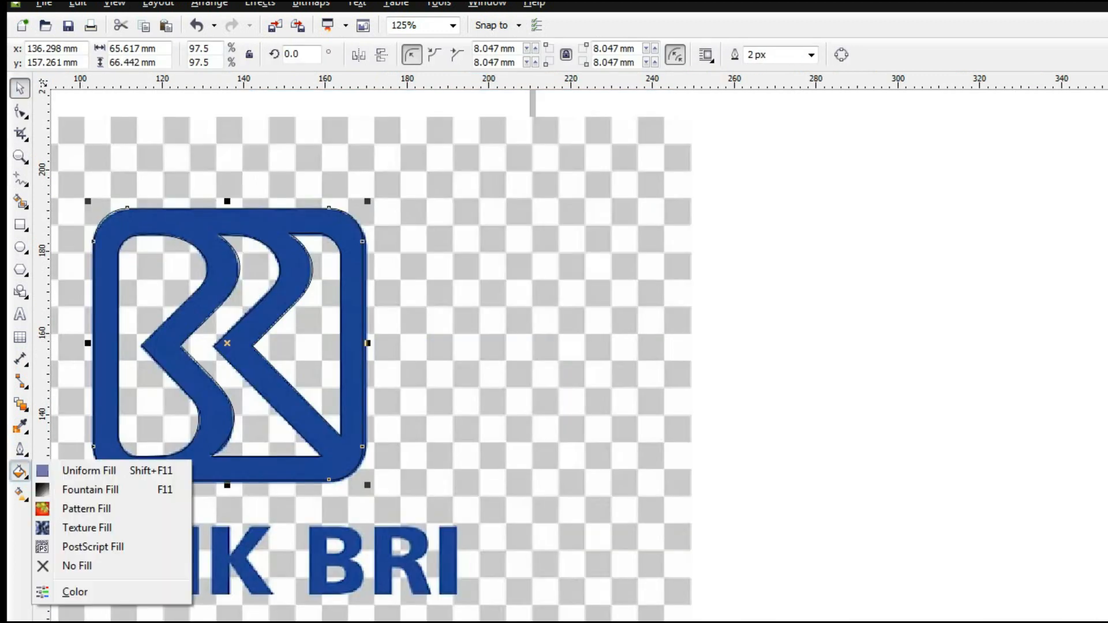
left_click(70, 468)
left_click(1047, 499)
left_click(354, 227)
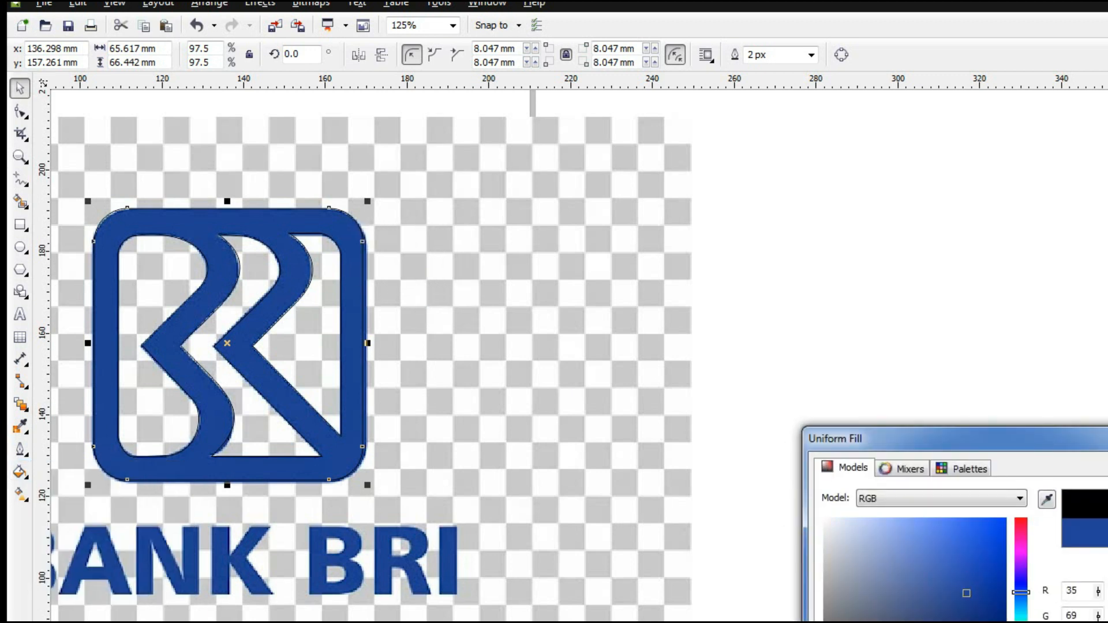
key("Return")
Step: Trim the blue rounded rectangle with the left inner shape to cut out the left opening
left_click(277, 174)
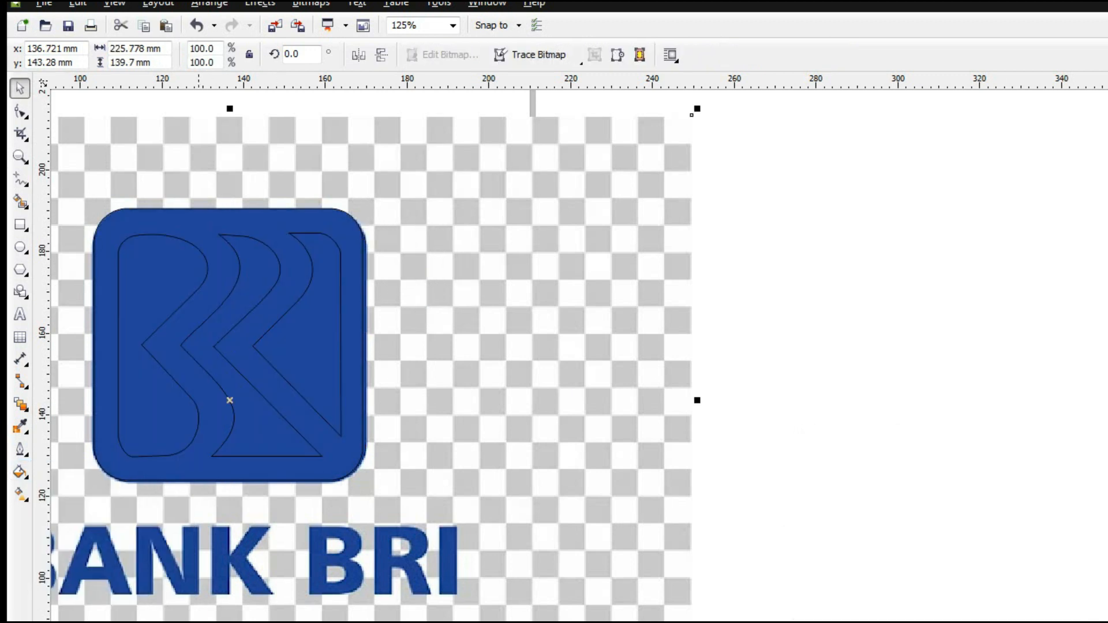
left_click(136, 235)
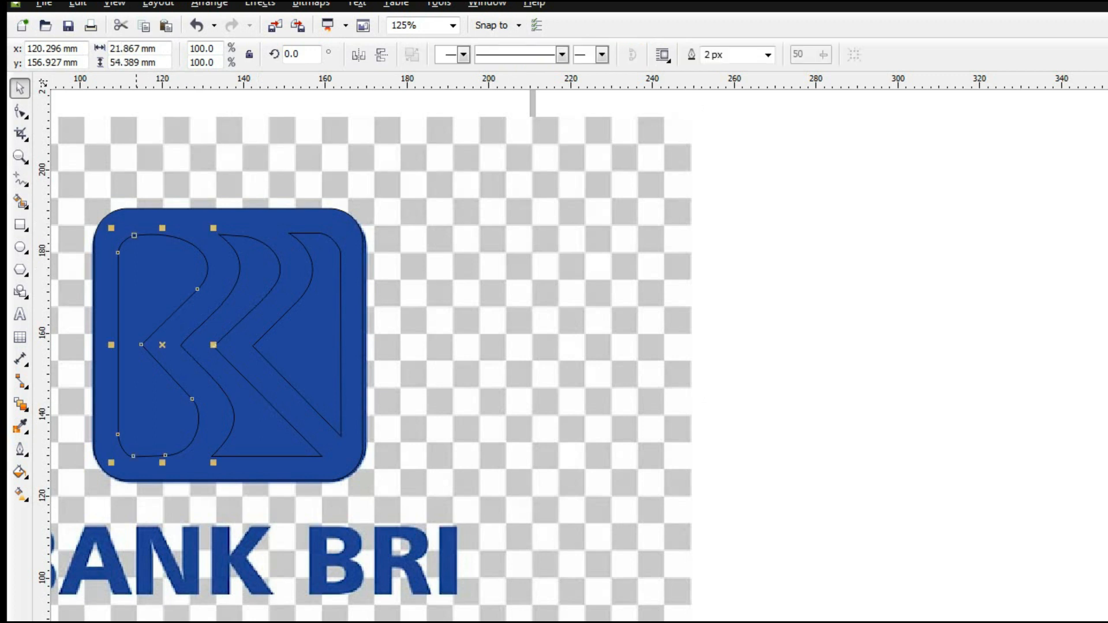
left_click(138, 220, "shift")
left_click(209, 4)
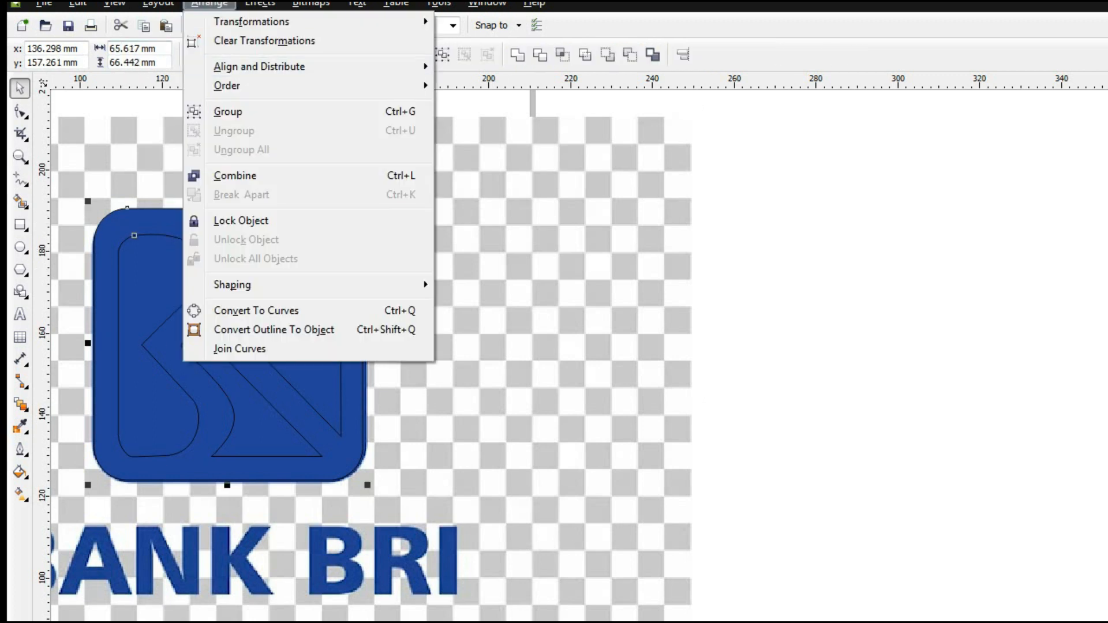
mouse_move(232, 284)
left_click(474, 305)
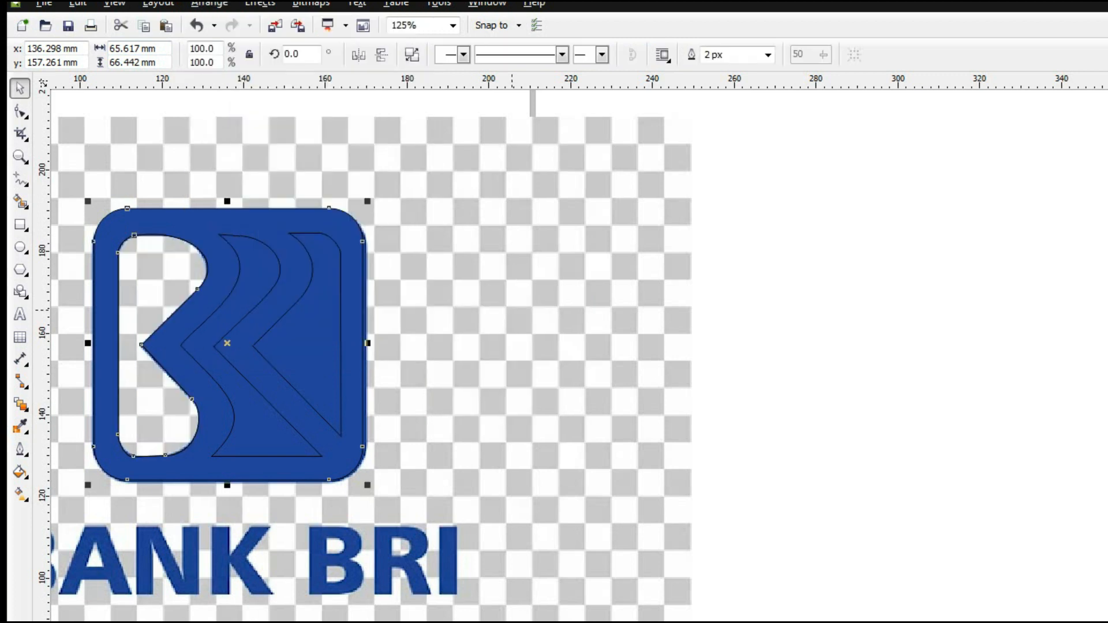
Step: Trim the middle inner shape out of the blue rounded rectangle
left_click(245, 264)
left_click(193, 217, "shift")
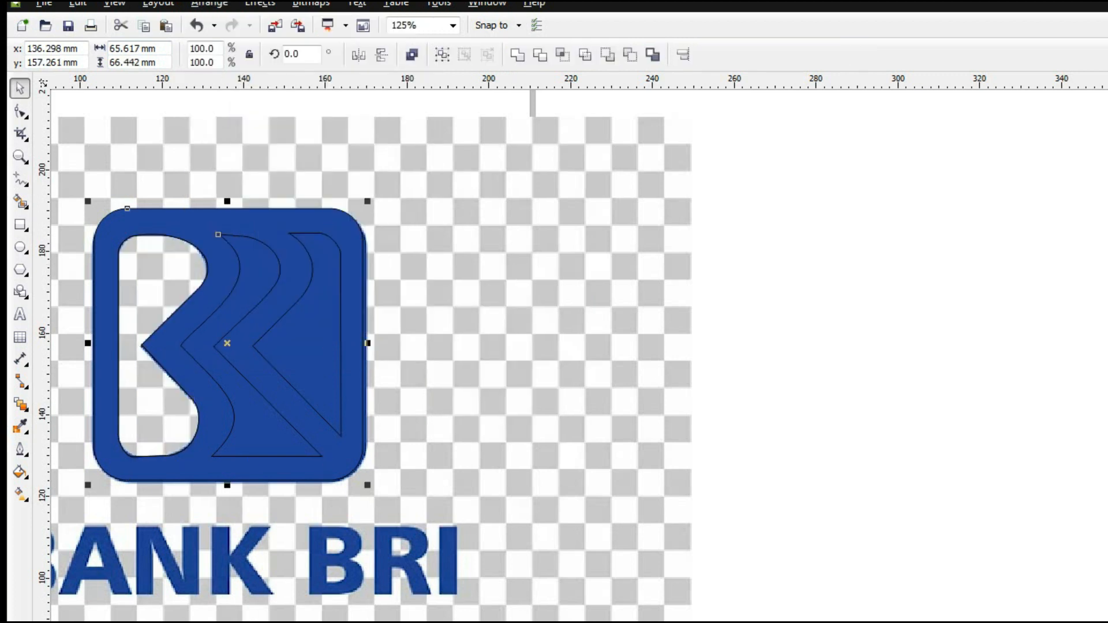
left_click(209, 4)
mouse_move(308, 284)
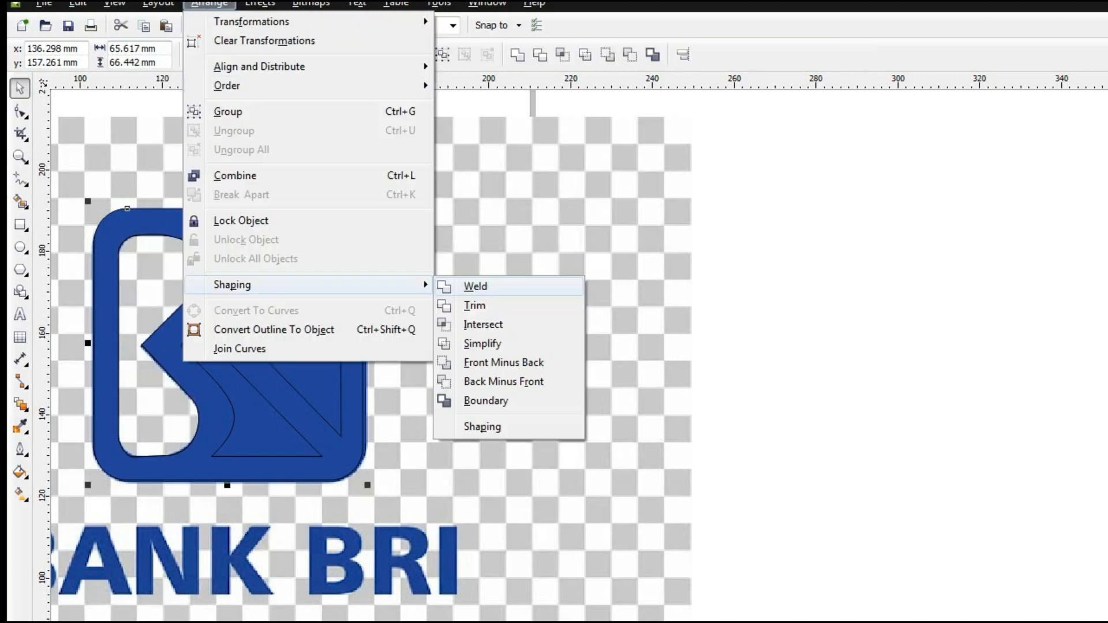
left_click(474, 305)
Step: Trim the right inner shape out of the blue rounded rectangle to complete the emblem's openings
left_click(284, 313)
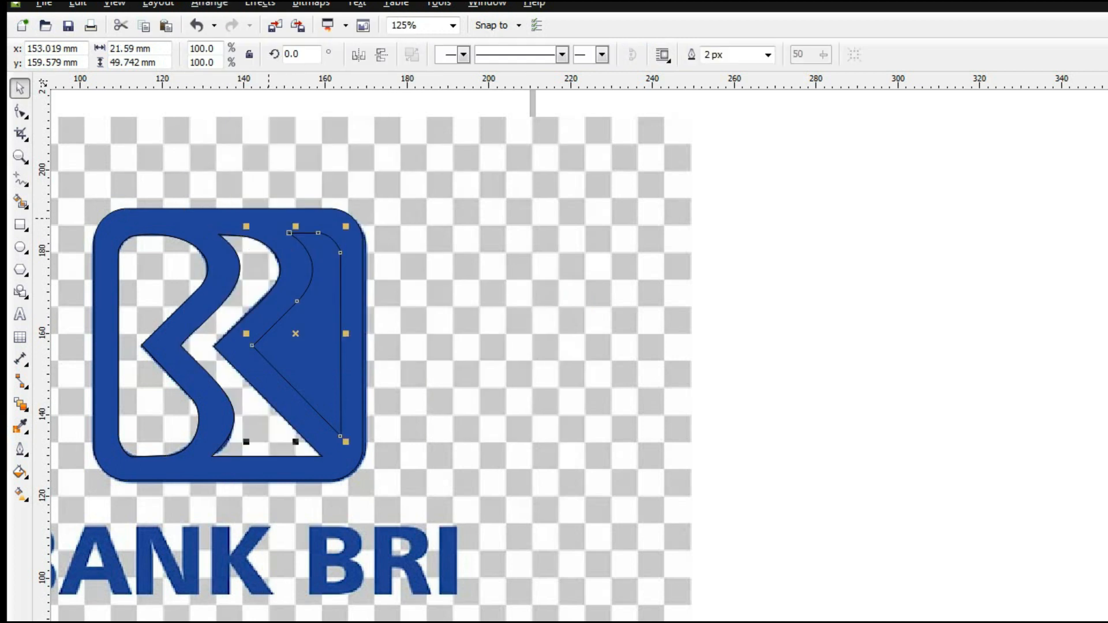
left_click(269, 219, "shift")
left_click(209, 4)
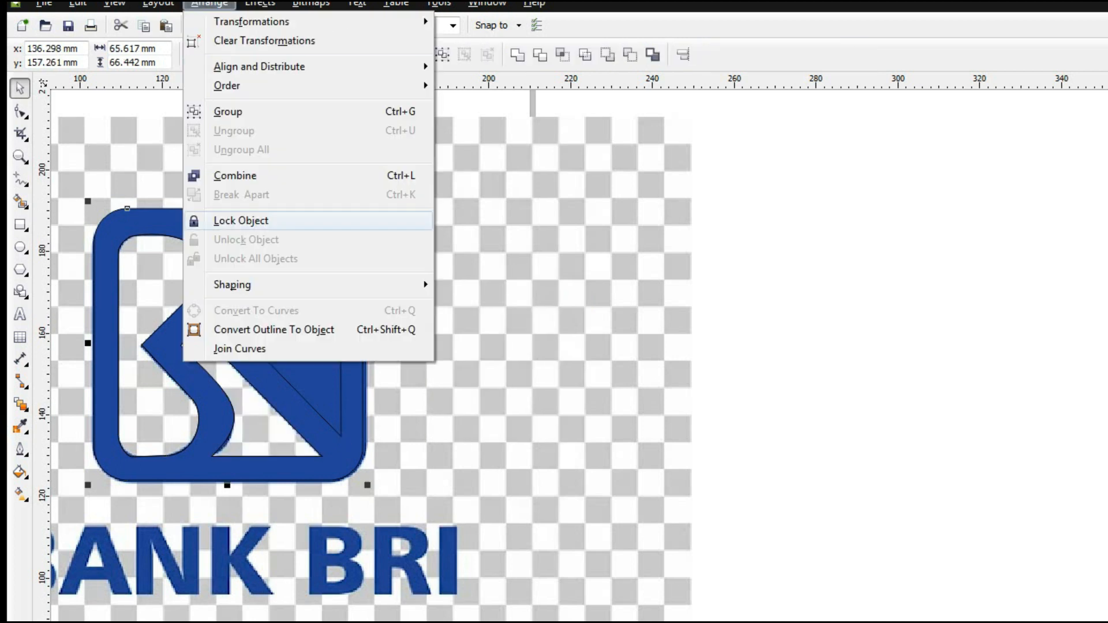
mouse_move(308, 285)
left_click(475, 305)
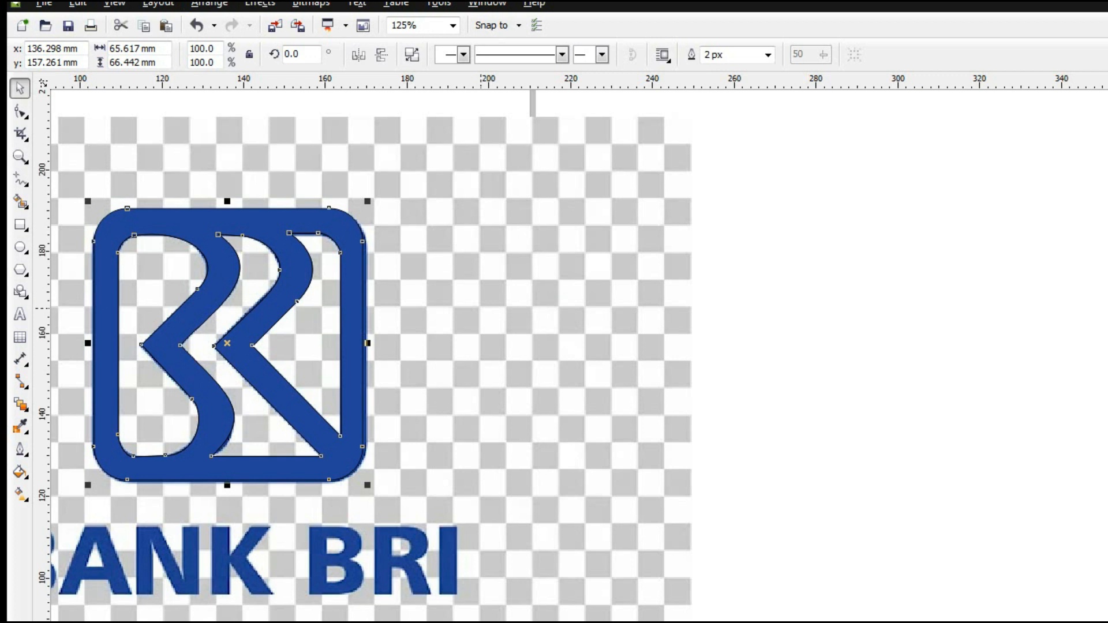
Step: Delete the leftover right, middle and left cutting shapes from the emblem's openings
left_click(480, 378)
left_click(303, 333)
key("Delete")
left_click(258, 276)
key("Delete")
left_click(155, 277)
key("Delete")
Step: Set the blue emblem's outline width to None
left_click(214, 345)
left_click(768, 55)
left_click(736, 71)
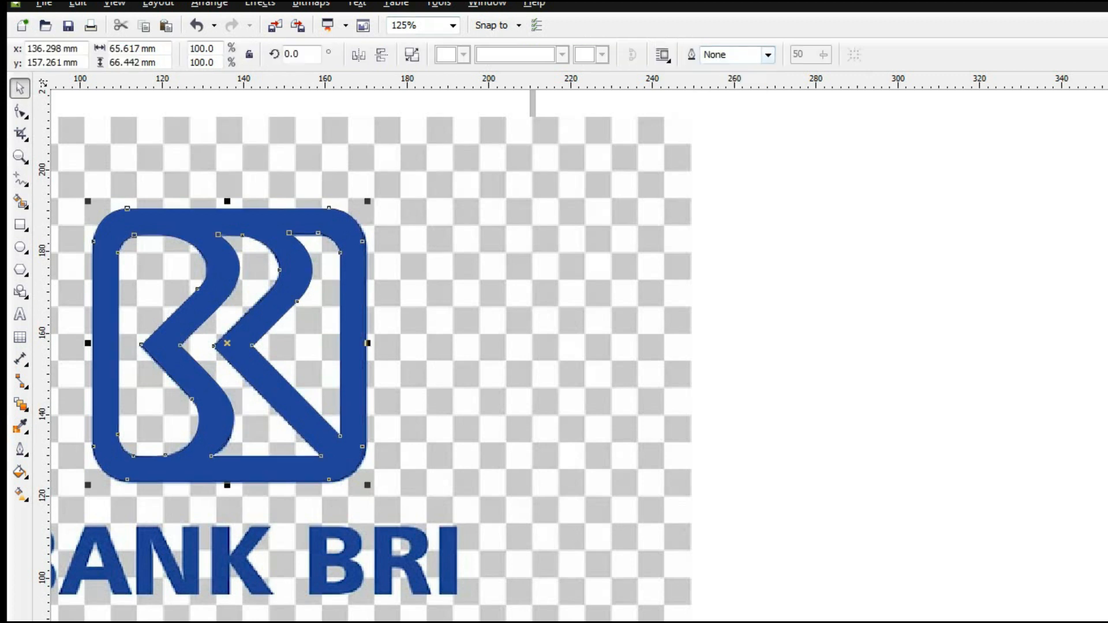
left_click(413, 277)
Step: Add the text "BANK BRI" above the reference image and set its font to Arial Black
scroll(530, 456, "down", 2)
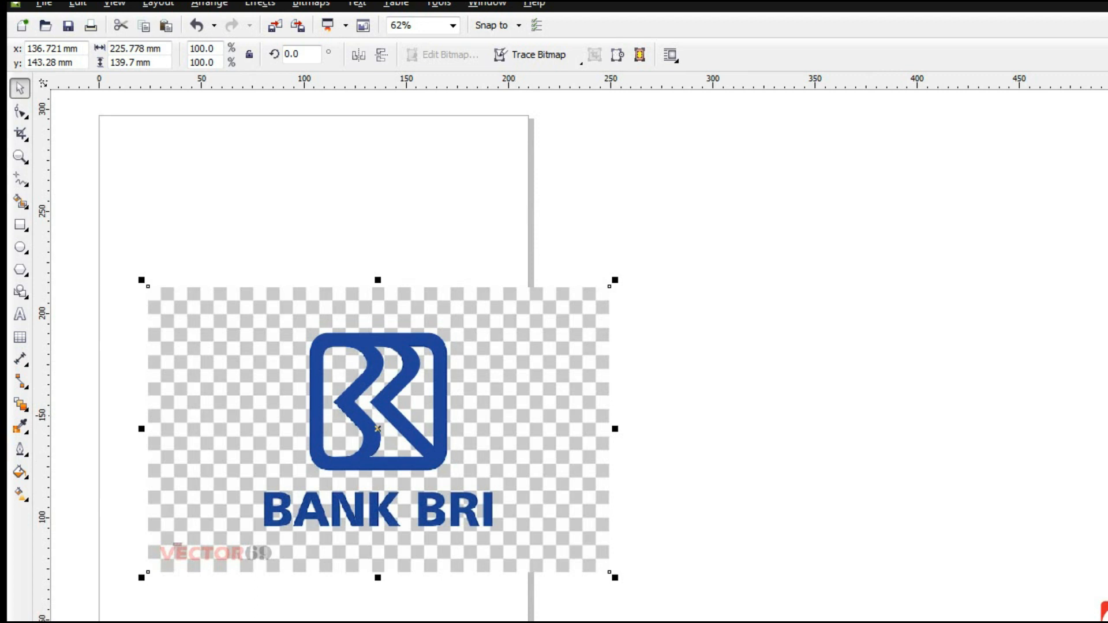
left_click(19, 314)
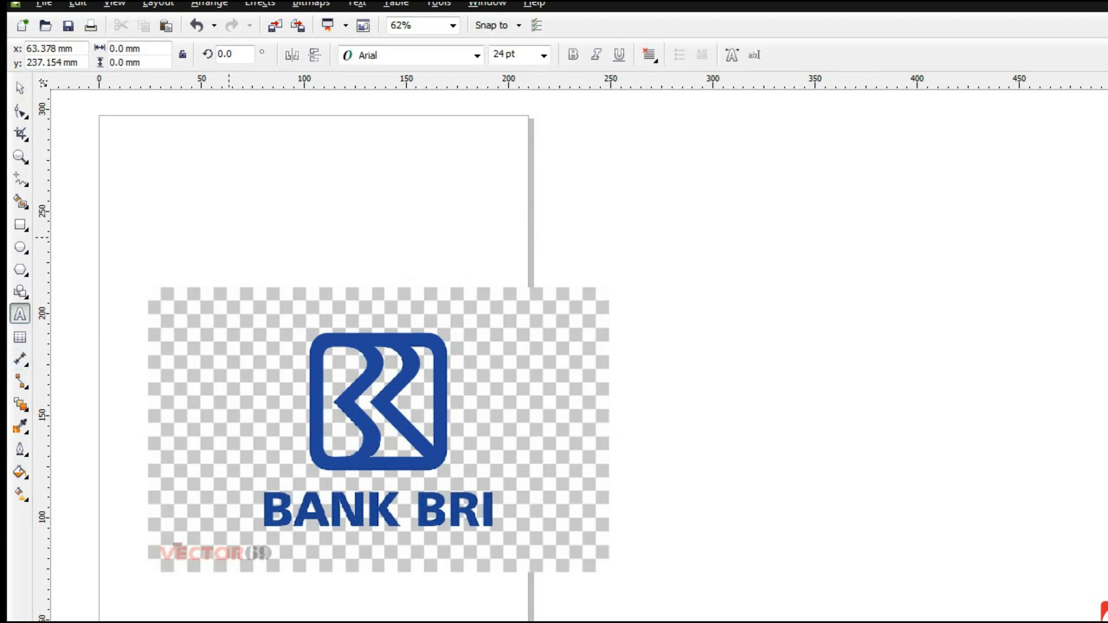
type("BANK BRI")
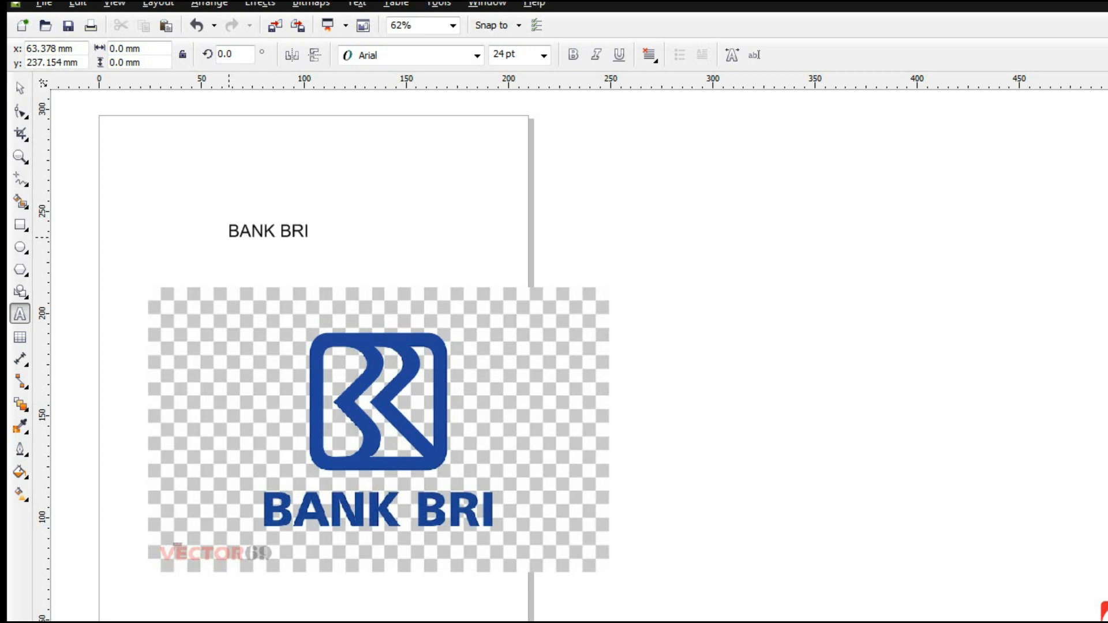
key("ctrl+a")
left_click(477, 54)
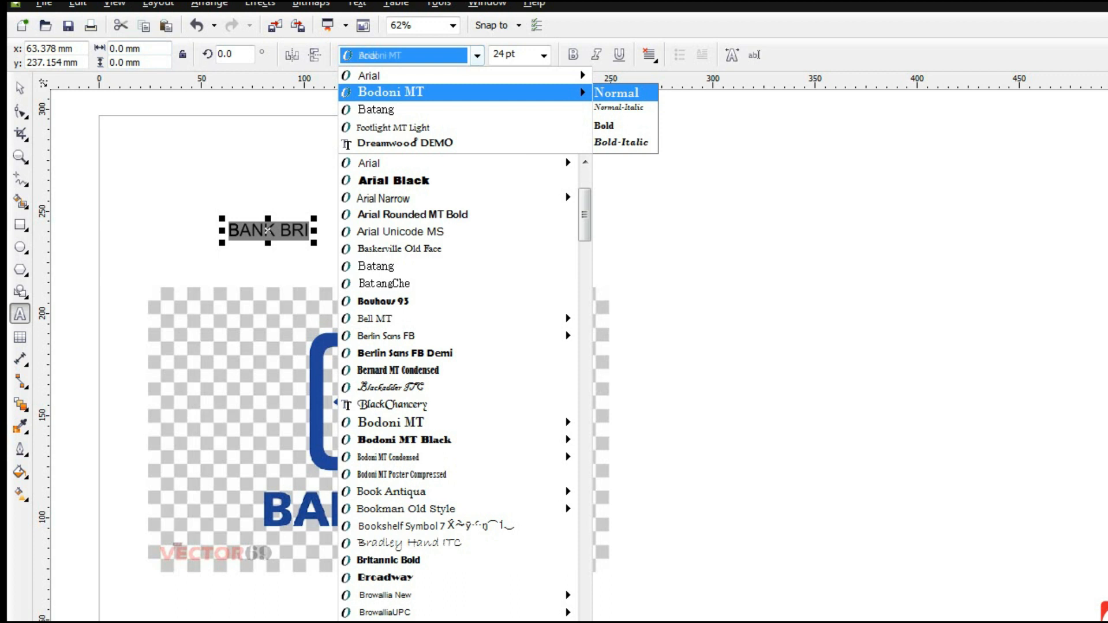
left_click(381, 183)
Step: Fill the BANK BRI text with a uniform blue sampled from the reference logo, RGB 35, 69, 159
left_click(20, 88)
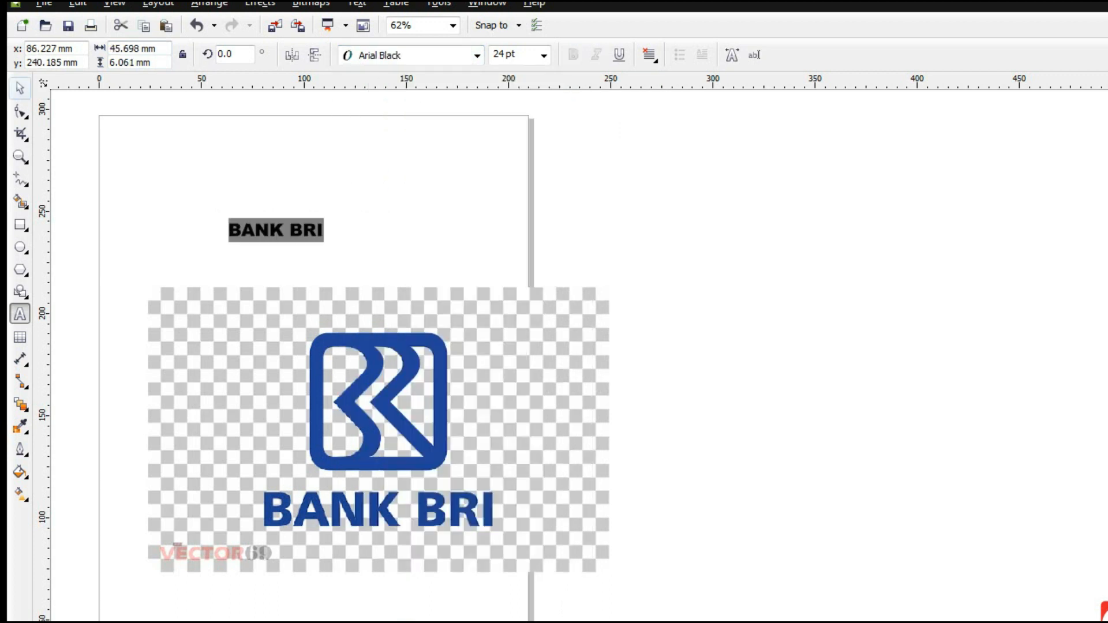
left_click(20, 472)
left_click(74, 467)
left_click(1047, 499)
left_click(443, 431)
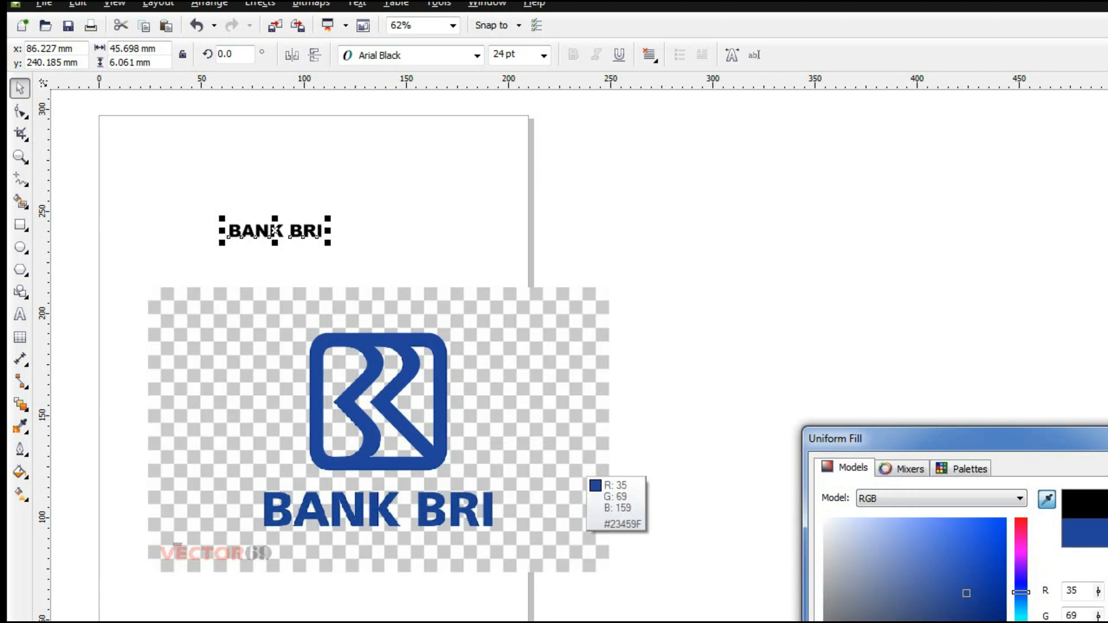
Step: Enlarge the BANK BRI text to about 105 mm wide, place it beneath the emblem, and delete the reference image
left_click_drag(328, 243, 366, 512)
left_click(438, 313)
key("Delete")
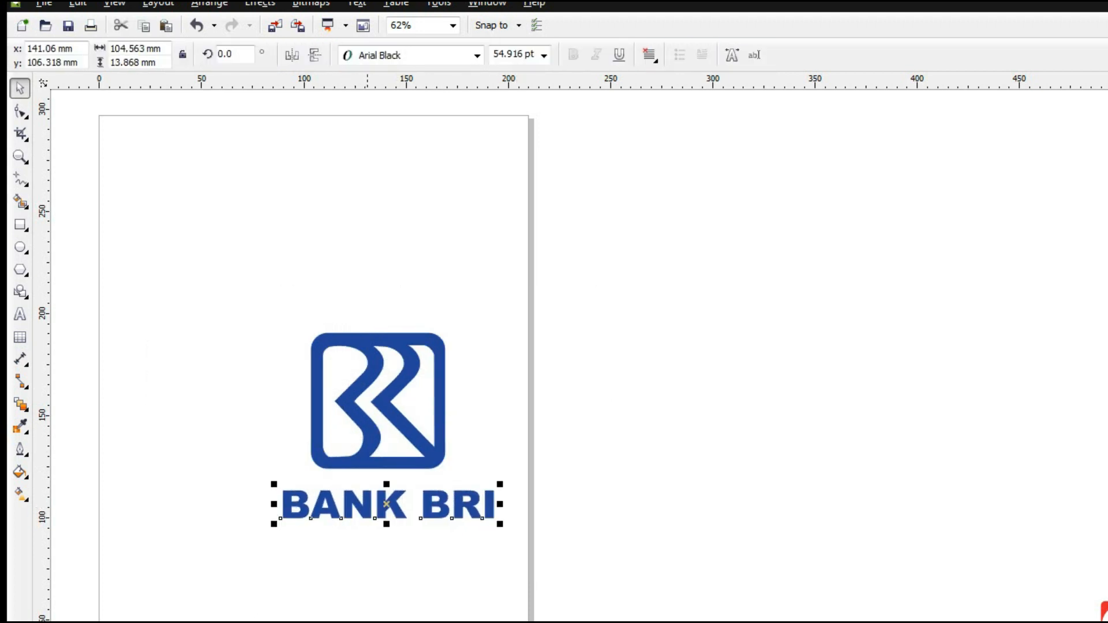
Step: Move the emblem and the BANK BRI text together to the upper part of the page, centred at about X 119, Y 202 mm
left_click_drag(247, 306, 520, 571)
left_click_drag(324, 332, 277, 215)
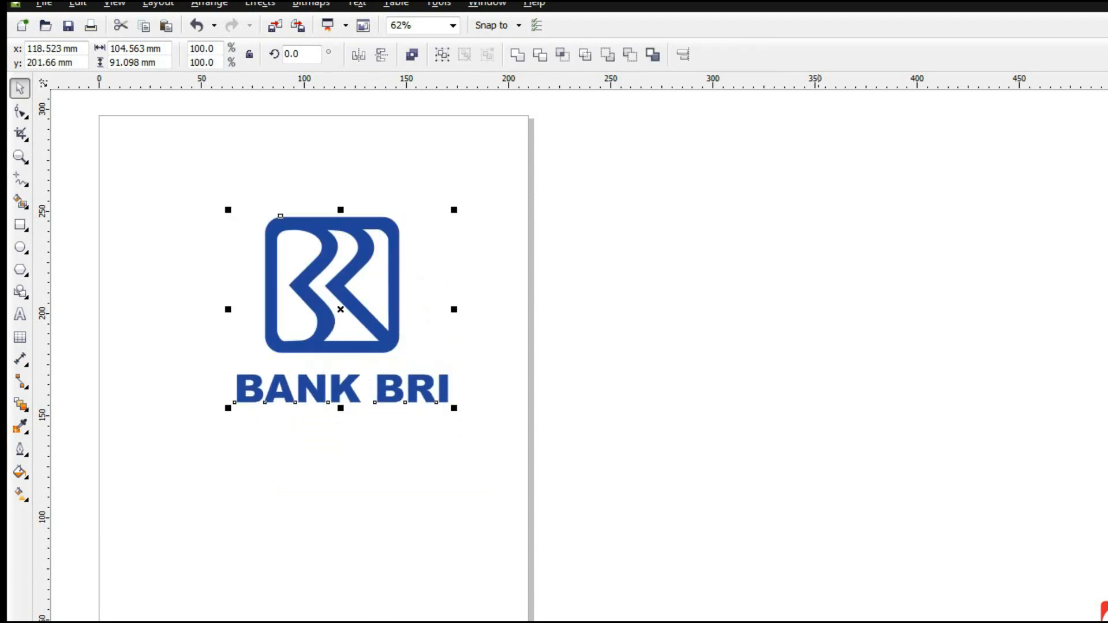
scroll(580, 356, "left", 4)
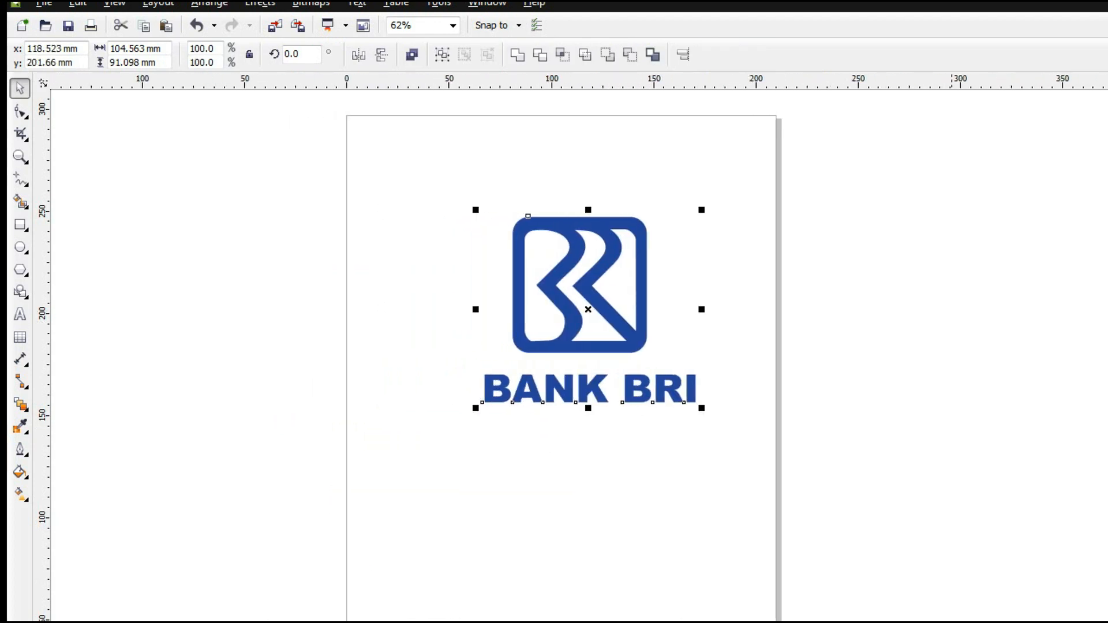